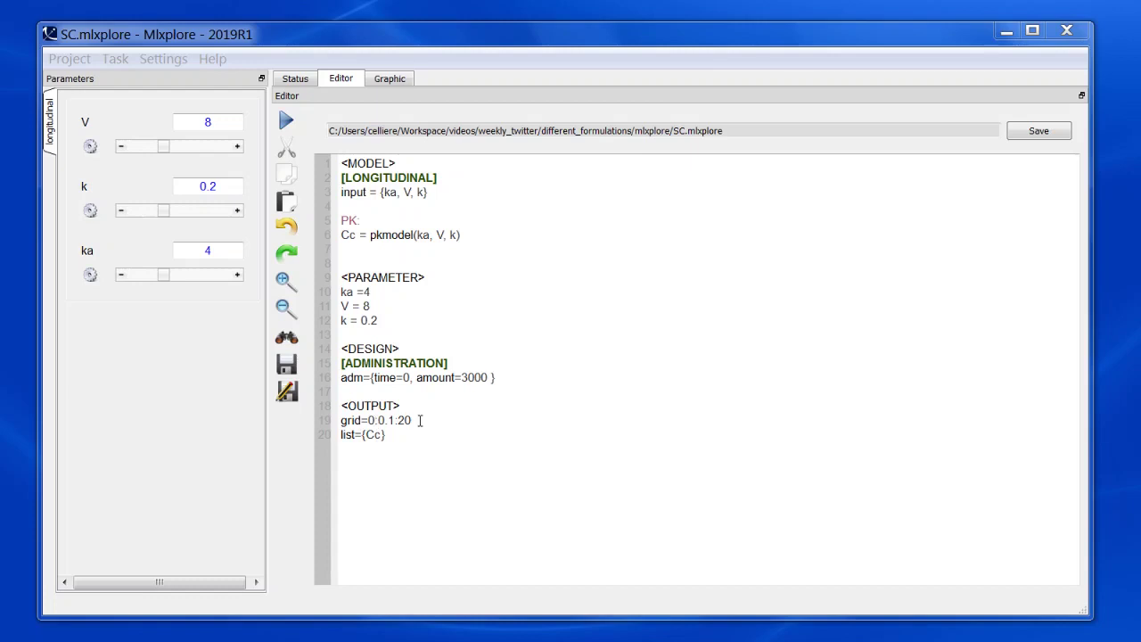
Plot the predicted Cc curve, keep it as a reference, and set ka to 0.2.
{"action": "left_click", "coordinate": [391, 85]}
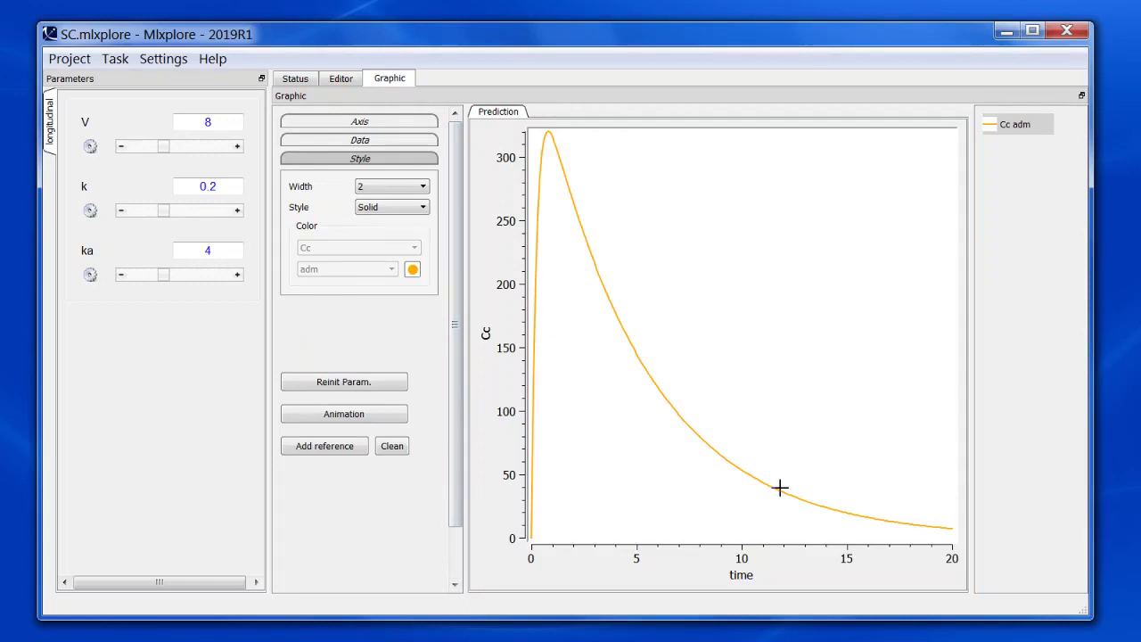
{"action": "left_click", "coordinate": [320, 447]}
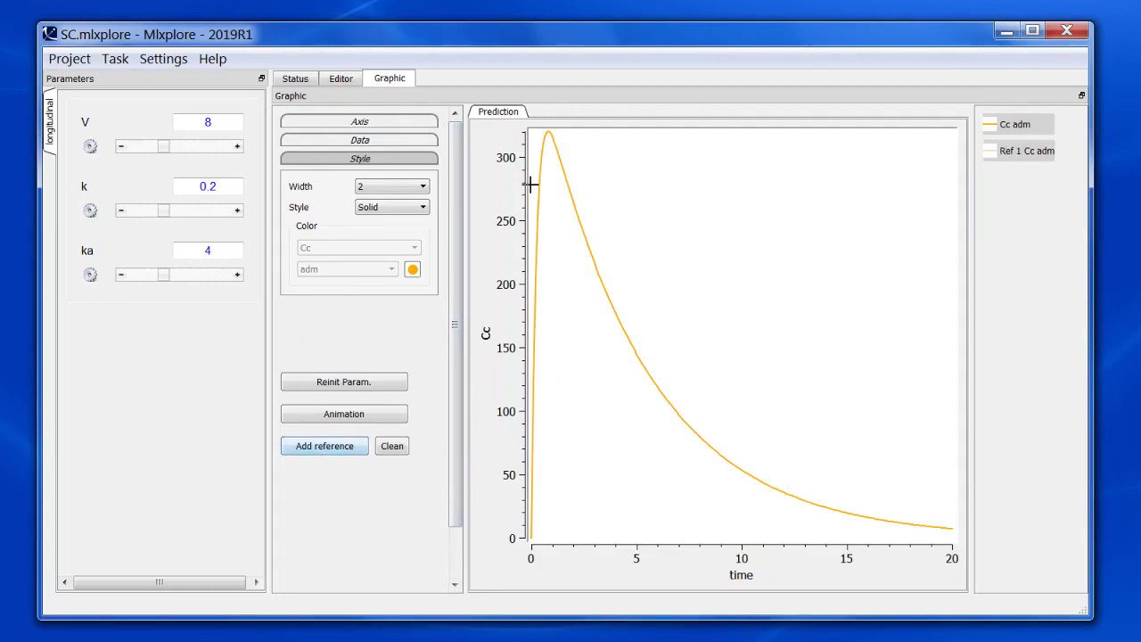
{"action": "left_click", "coordinate": [196, 249]}
{"action": "key", "text": "BackSpace"}
{"action": "type", "text": "0"}
{"action": "type", "text": ".2"}
Set k to 4 and V to 0.4 and redraw the curve.
{"action": "left_click_drag", "start_coordinate": [226, 185], "coordinate": [181, 185]}
{"action": "type", "text": "4"}
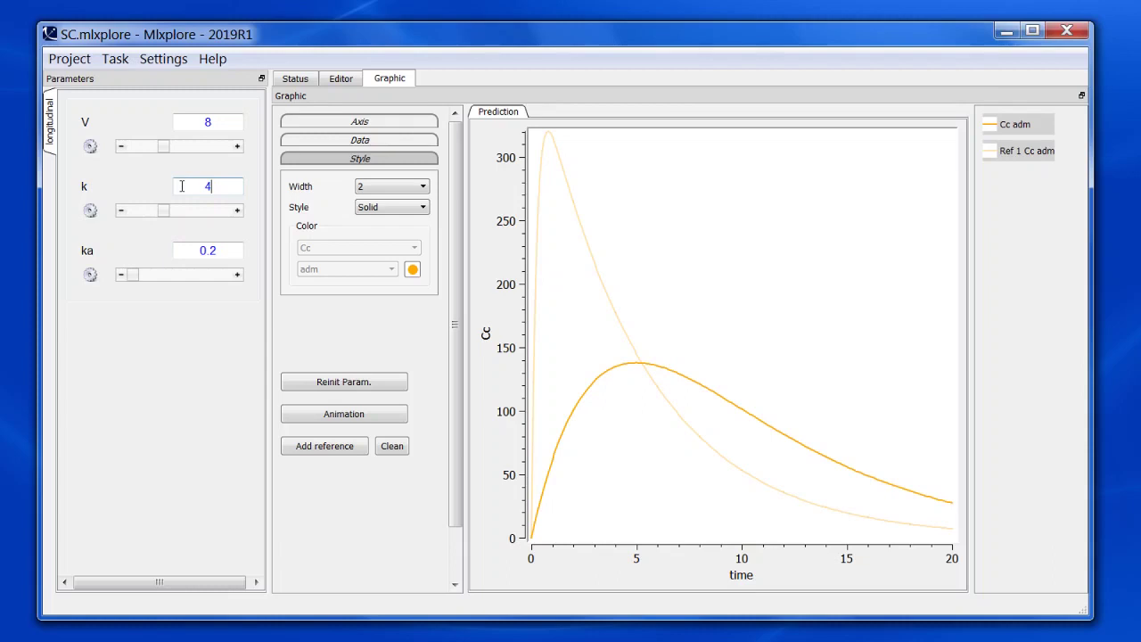
{"action": "key", "text": "Return"}
{"action": "left_click", "coordinate": [225, 123]}
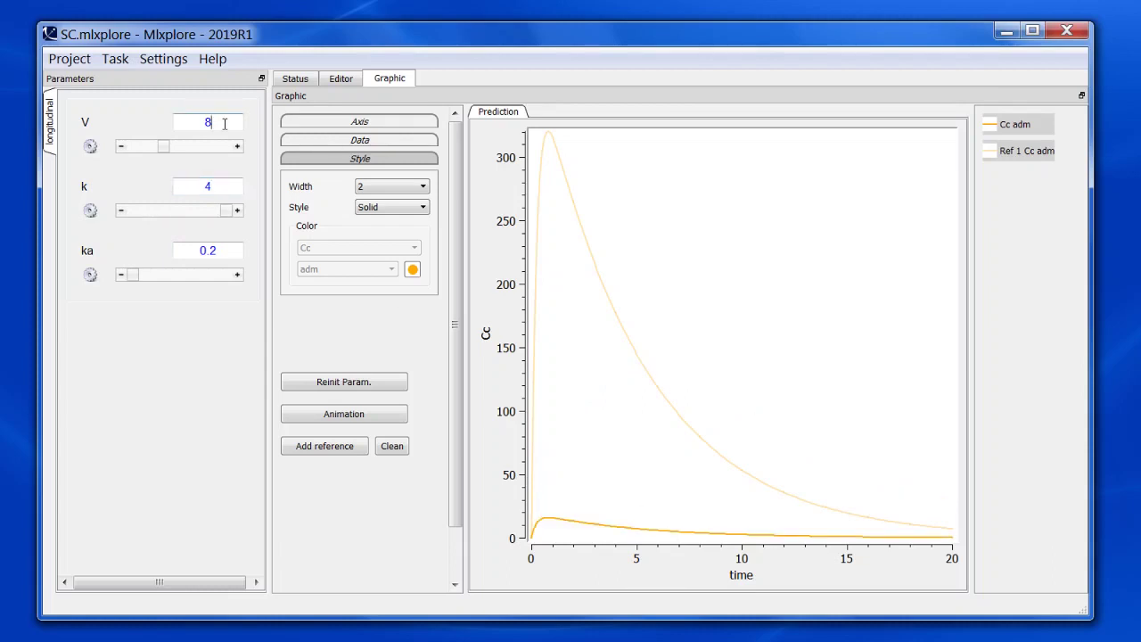
{"action": "key", "text": "BackSpace"}
{"action": "type", "text": "0"}
{"action": "type", "text": ".4"}
{"action": "key", "text": "Return"}
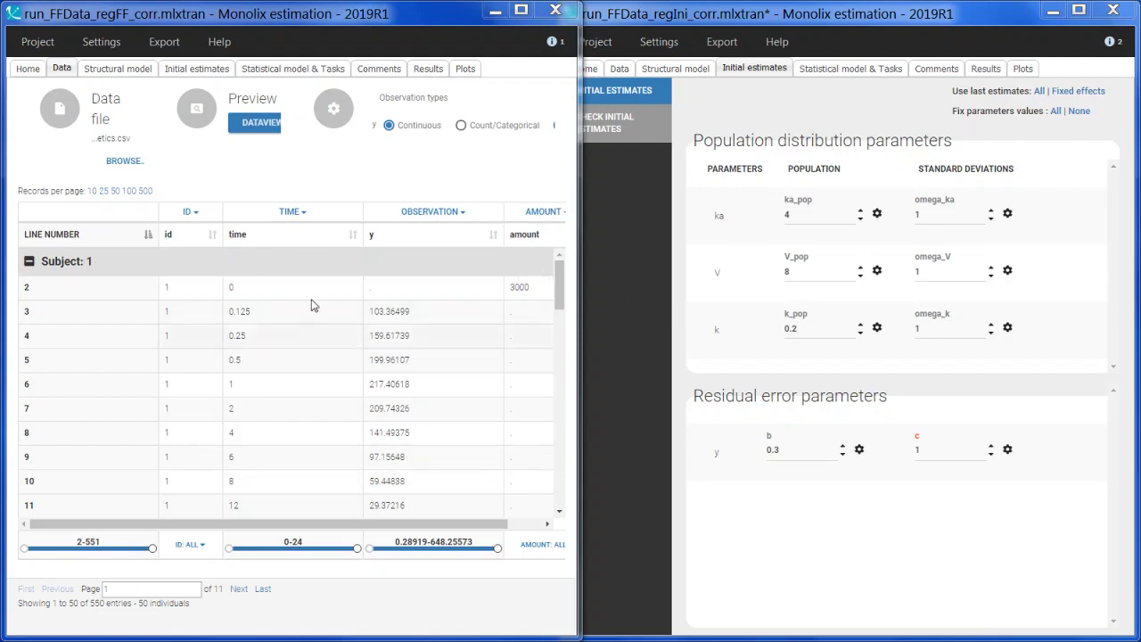
Show the first run's structural model and its initial estimates ka 0.2, V 0.4, k 4.
{"action": "left_click", "coordinate": [149, 73]}
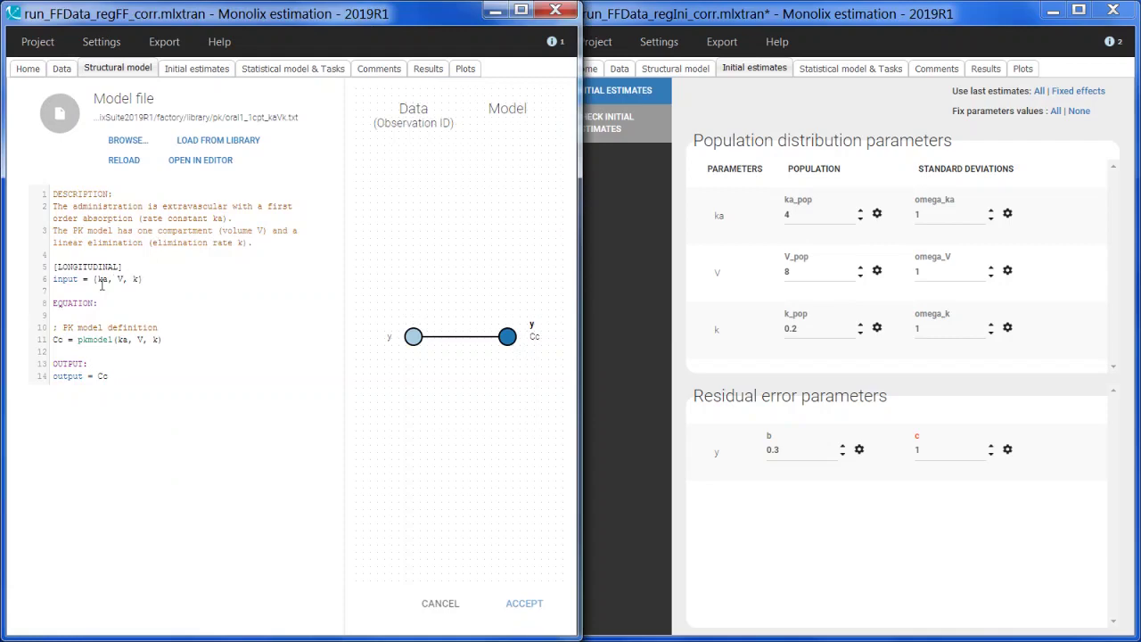
{"action": "left_click", "coordinate": [197, 69]}
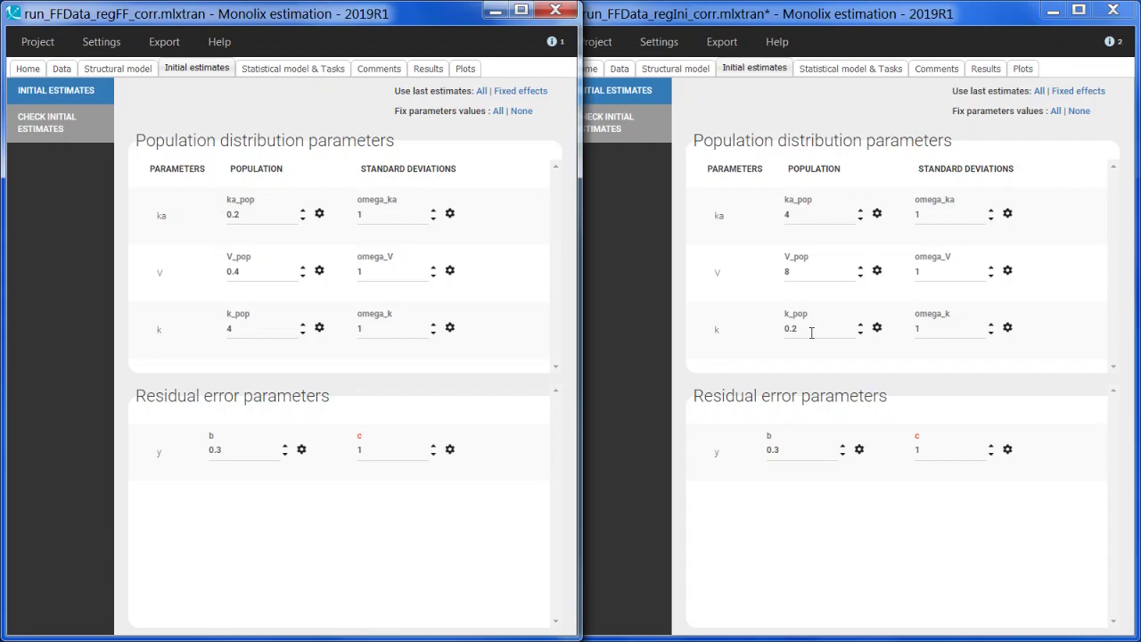
Show both runs' population estimates: ka 0.201, V 0.405 versus ka 4.04, V 8.16.
{"action": "left_click", "coordinate": [431, 71]}
{"action": "left_click", "coordinate": [985, 72]}
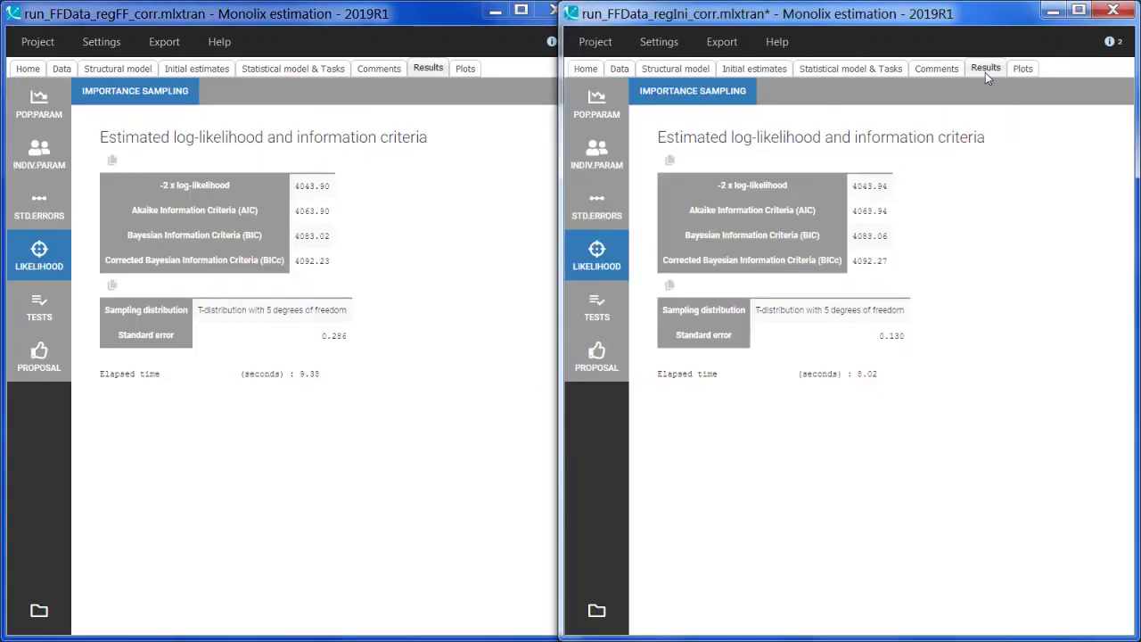
{"action": "left_click", "coordinate": [50, 107]}
{"action": "left_click", "coordinate": [592, 103]}
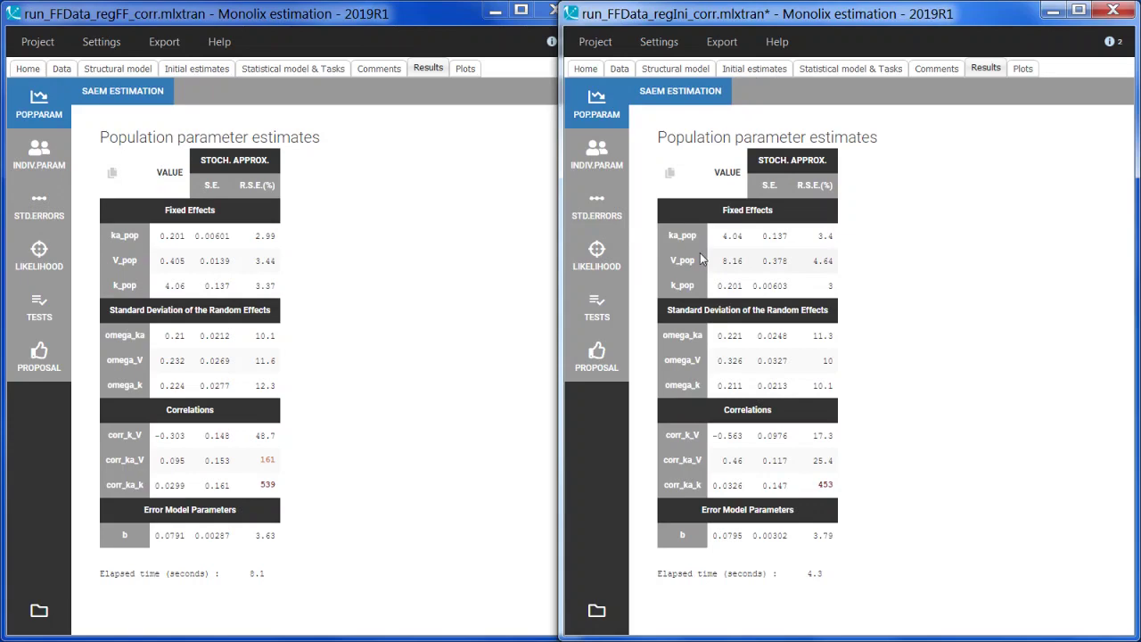
Show both runs' individual fits, observations-vs-predictions and visual predictive checks side by side.
{"action": "left_click", "coordinate": [470, 72]}
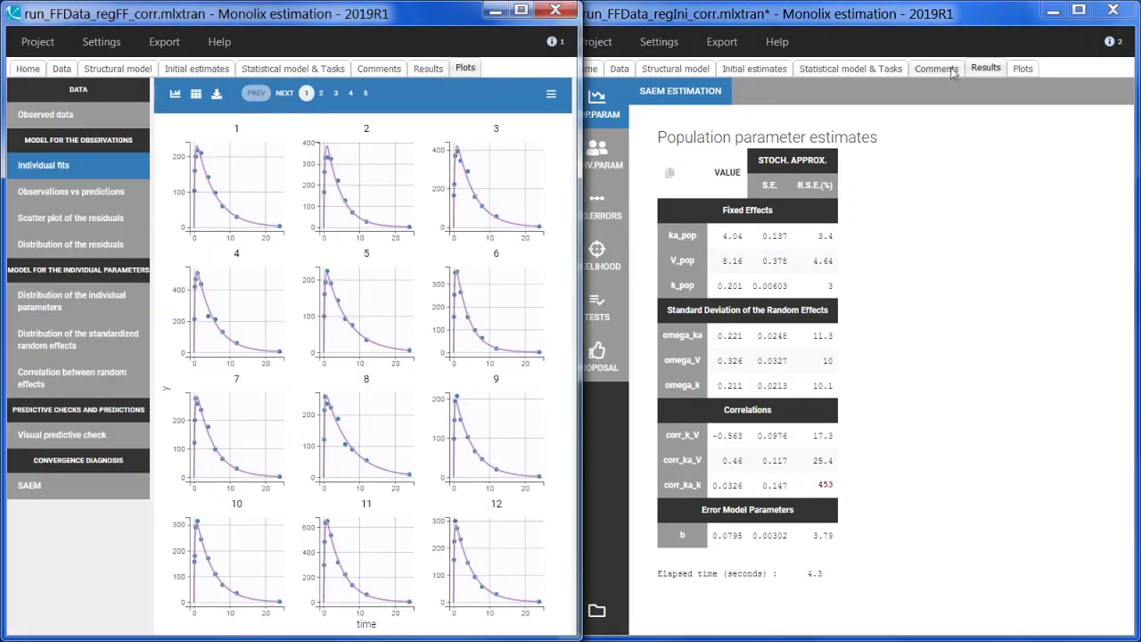
{"action": "left_click", "coordinate": [1024, 71]}
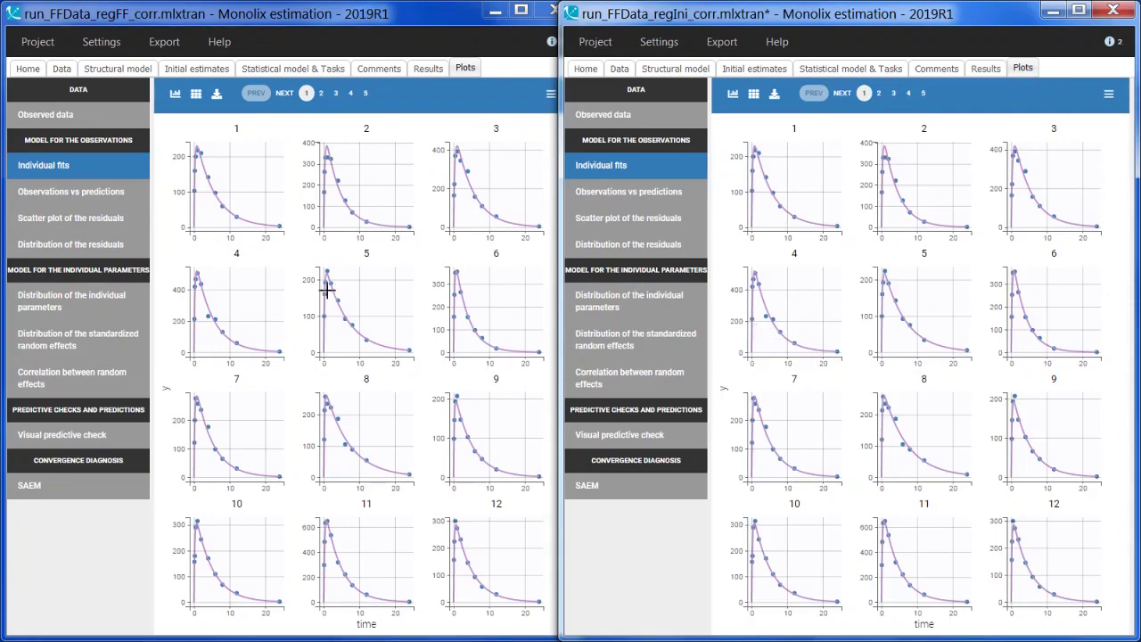
{"action": "left_click", "coordinate": [67, 194]}
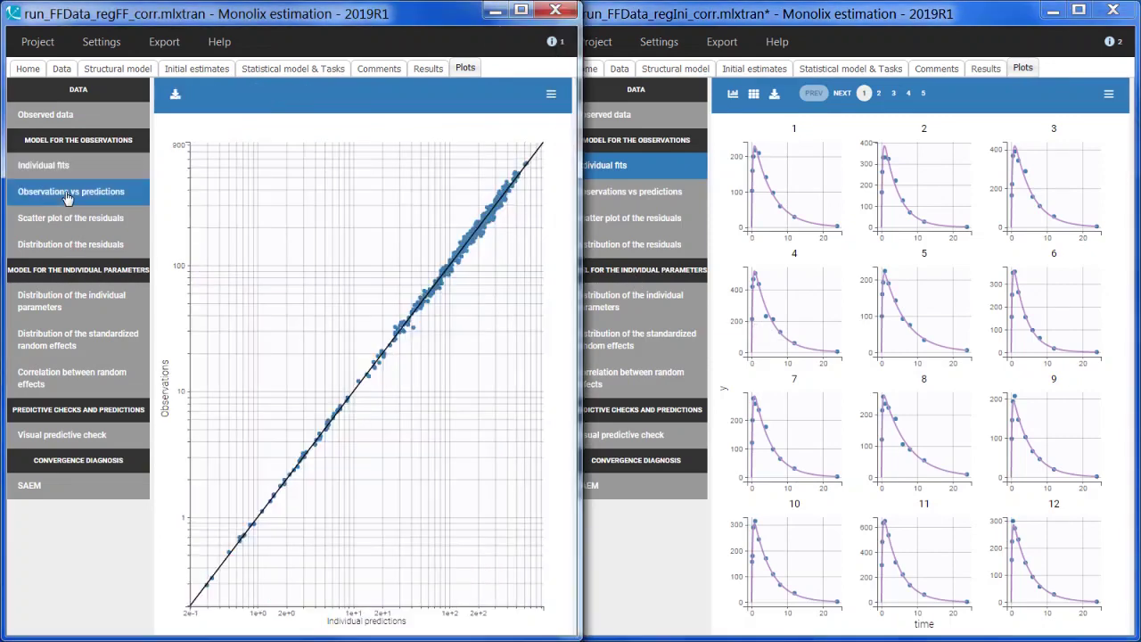
{"action": "left_click", "coordinate": [641, 197]}
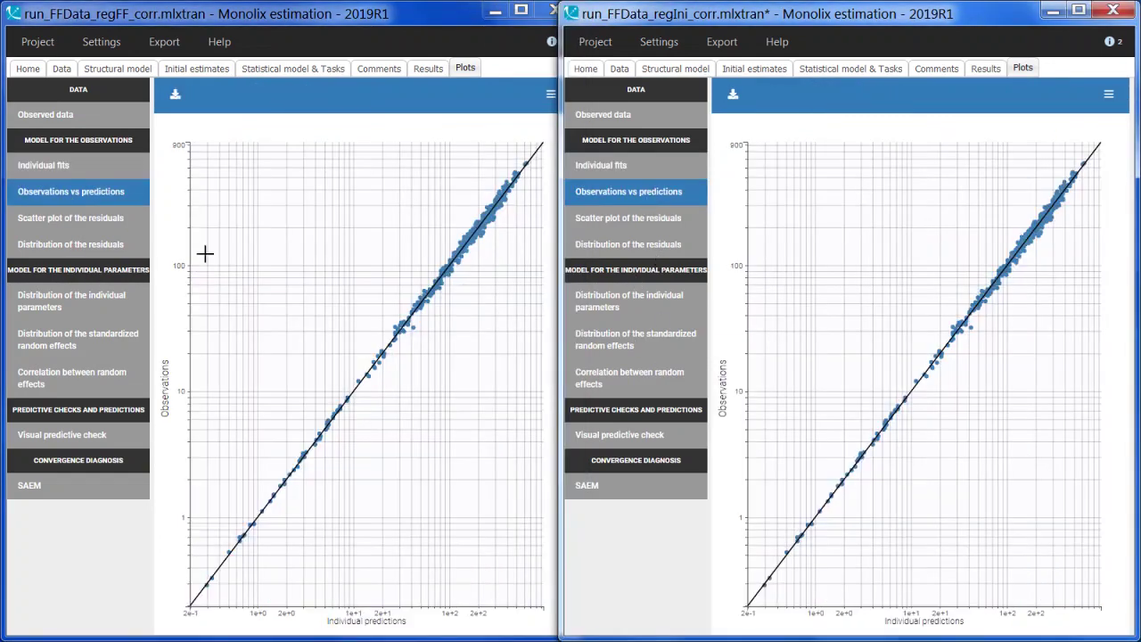
{"action": "left_click", "coordinate": [59, 437]}
{"action": "left_click", "coordinate": [638, 437]}
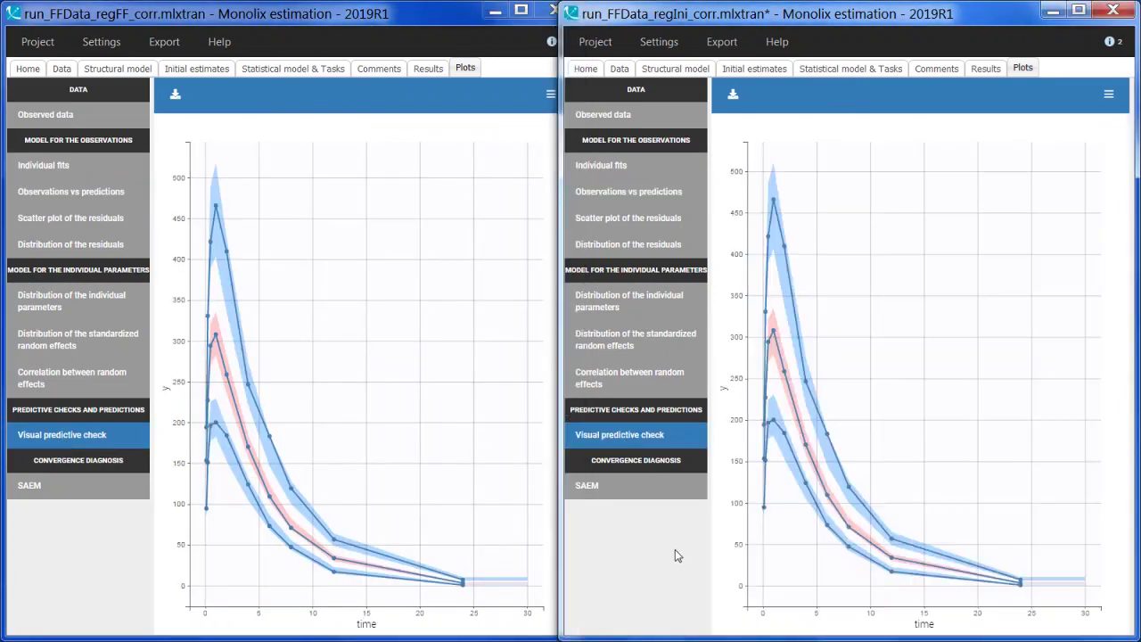
Compare both runs' -2LL (4043.90 vs 4043.94), then show regIni's initial estimates again.
{"action": "left_click", "coordinate": [426, 69]}
{"action": "left_click", "coordinate": [45, 264]}
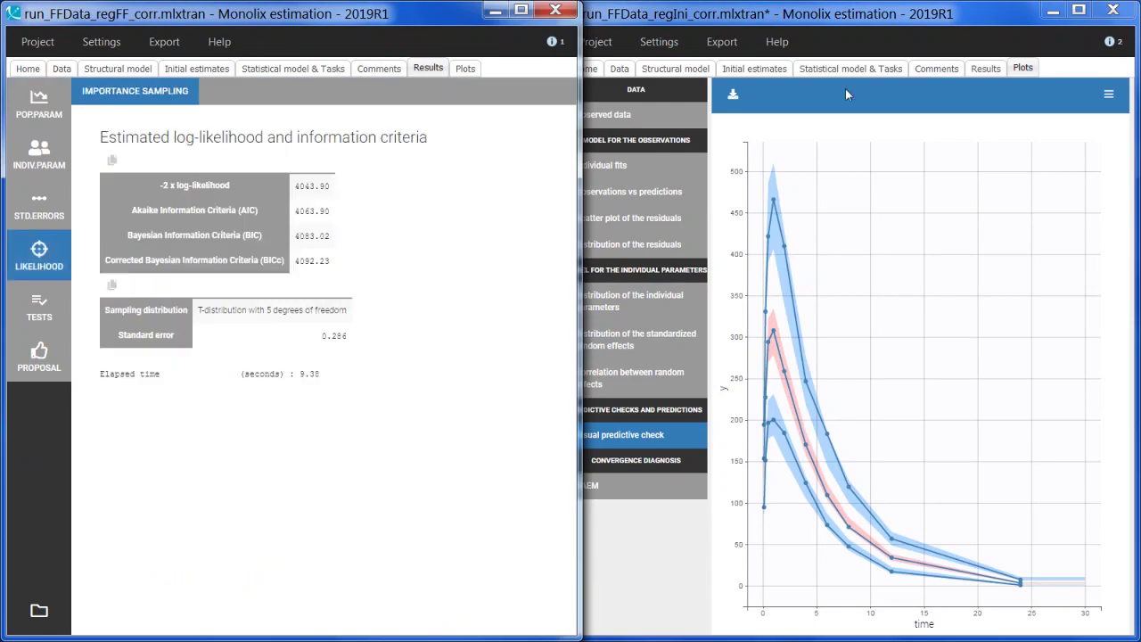
{"action": "left_click", "coordinate": [983, 68]}
{"action": "left_click", "coordinate": [601, 263]}
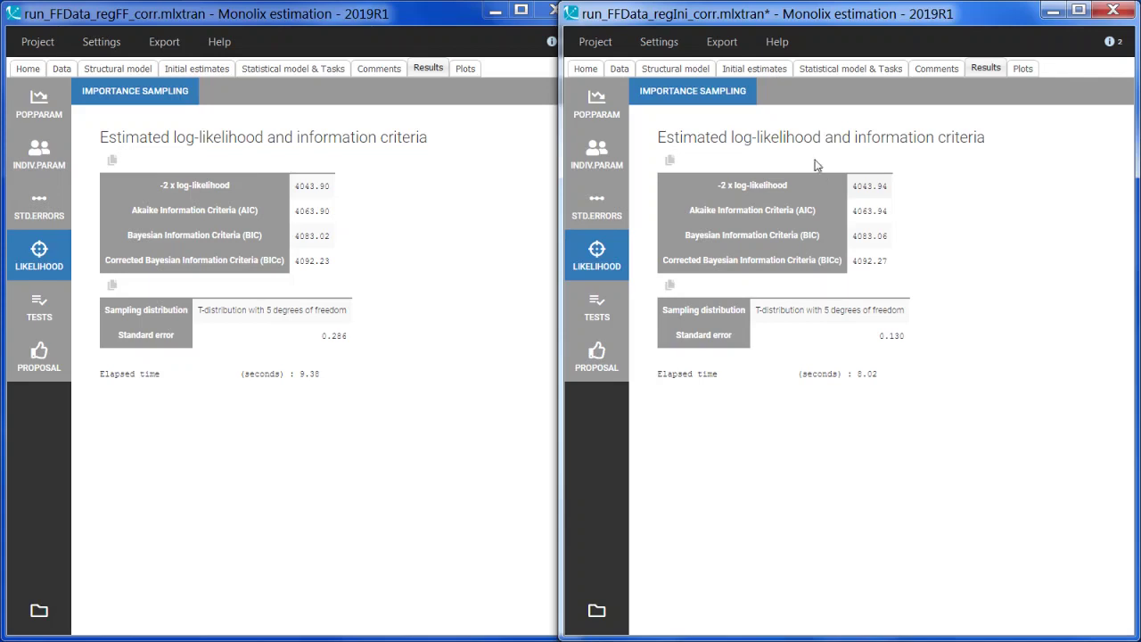
{"action": "left_click", "coordinate": [749, 68]}
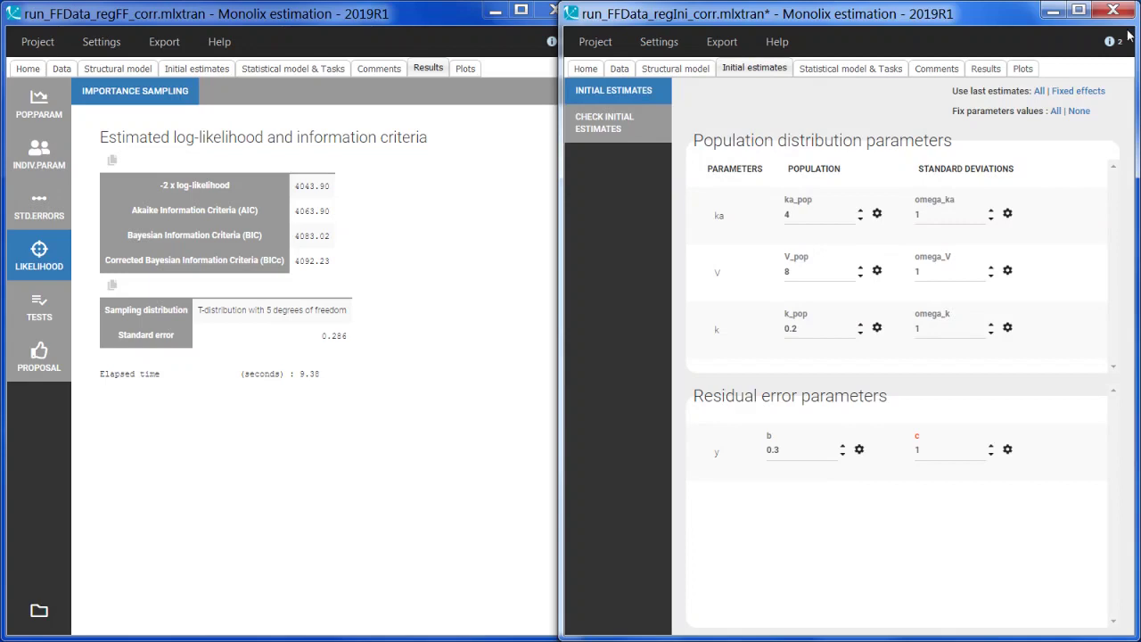
Maximize the second run's window and check its initial estimates against individual data.
{"action": "left_click", "coordinate": [1078, 10]}
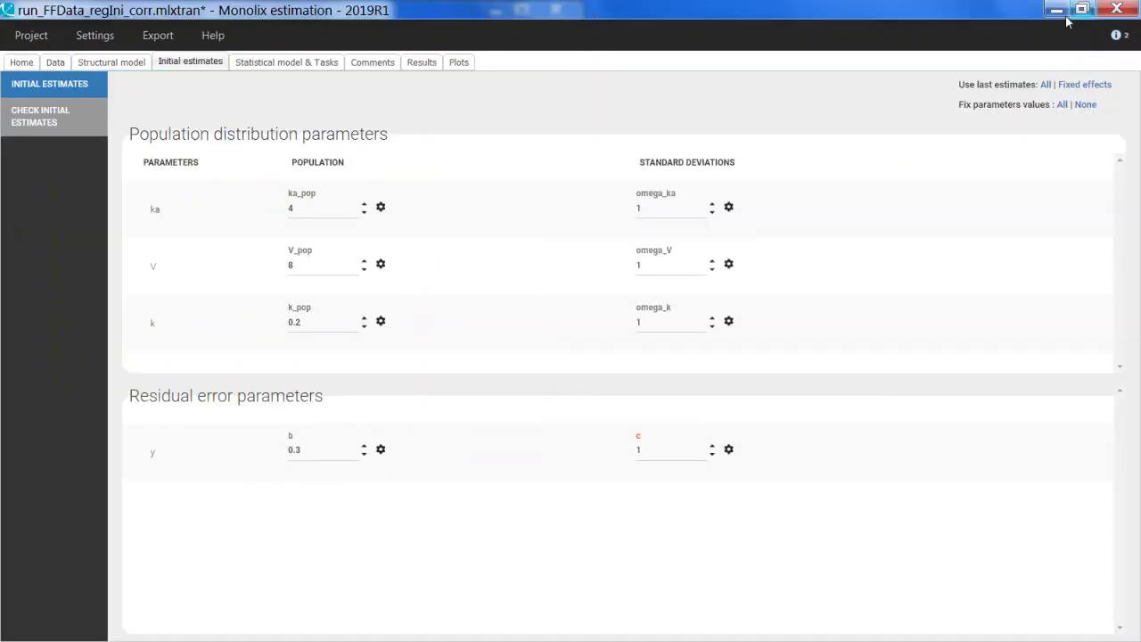
{"action": "left_click", "coordinate": [80, 122]}
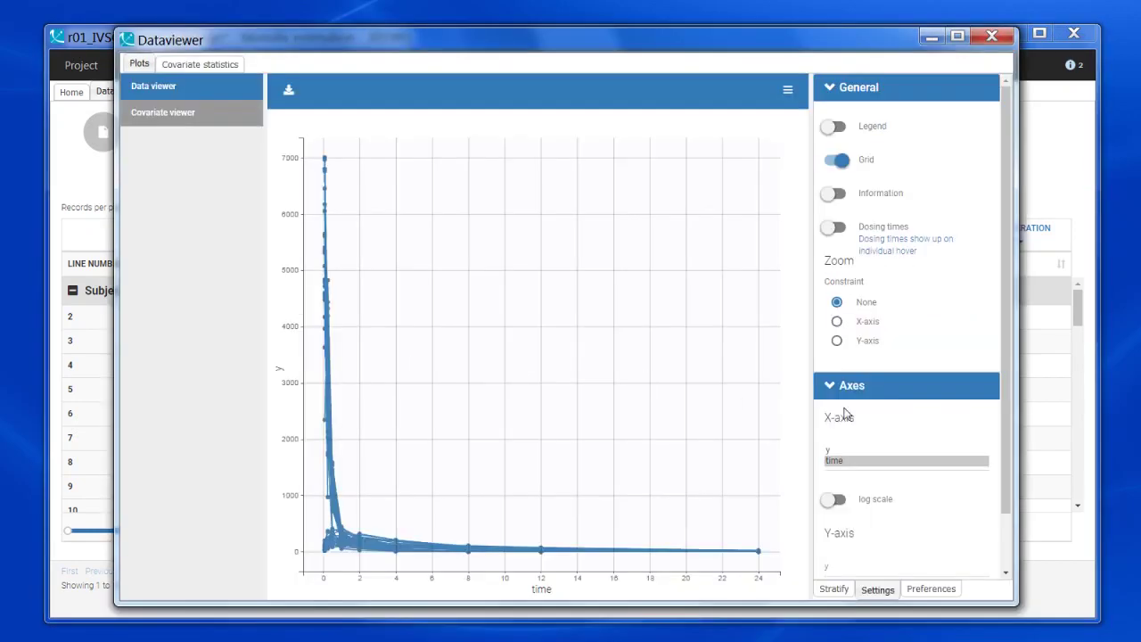
Log-scale the concentrations, colour curves by ROUTE (IV vs SC), then close the data viewer.
{"action": "left_click_drag", "start_coordinate": [998, 385], "coordinate": [1005, 486]}
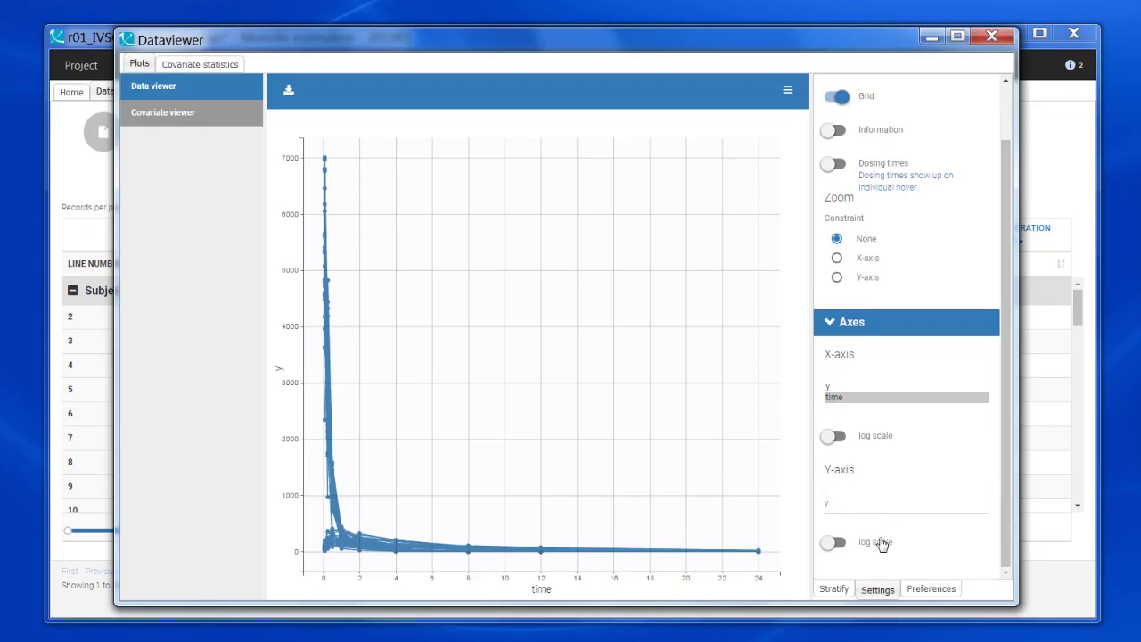
{"action": "left_click", "coordinate": [833, 541]}
{"action": "left_click", "coordinate": [833, 589]}
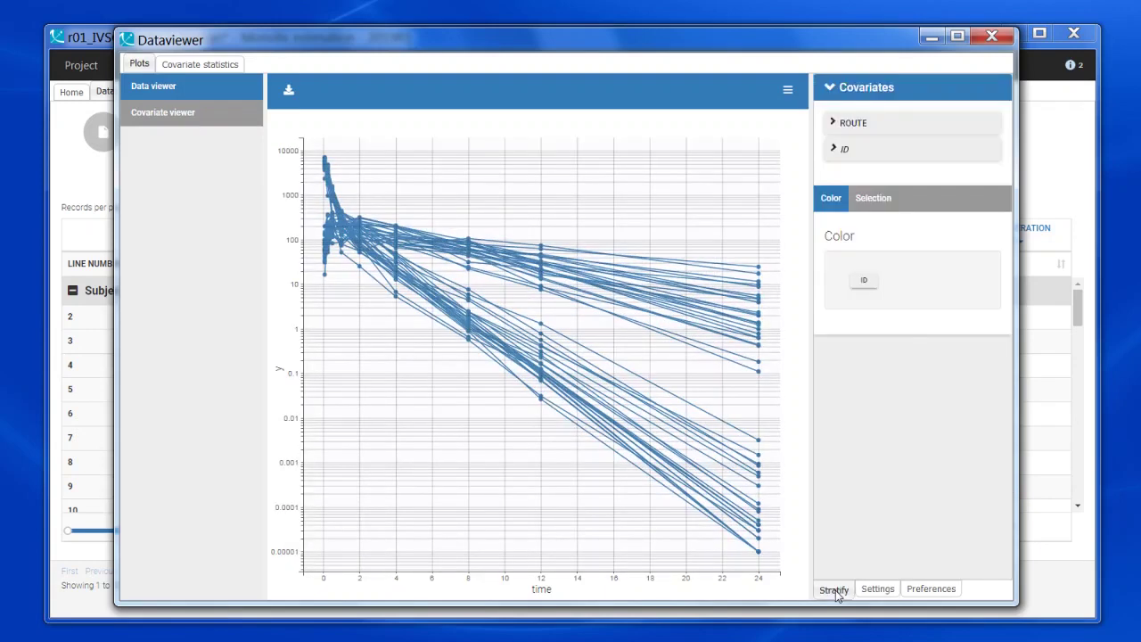
{"action": "left_click", "coordinate": [851, 124]}
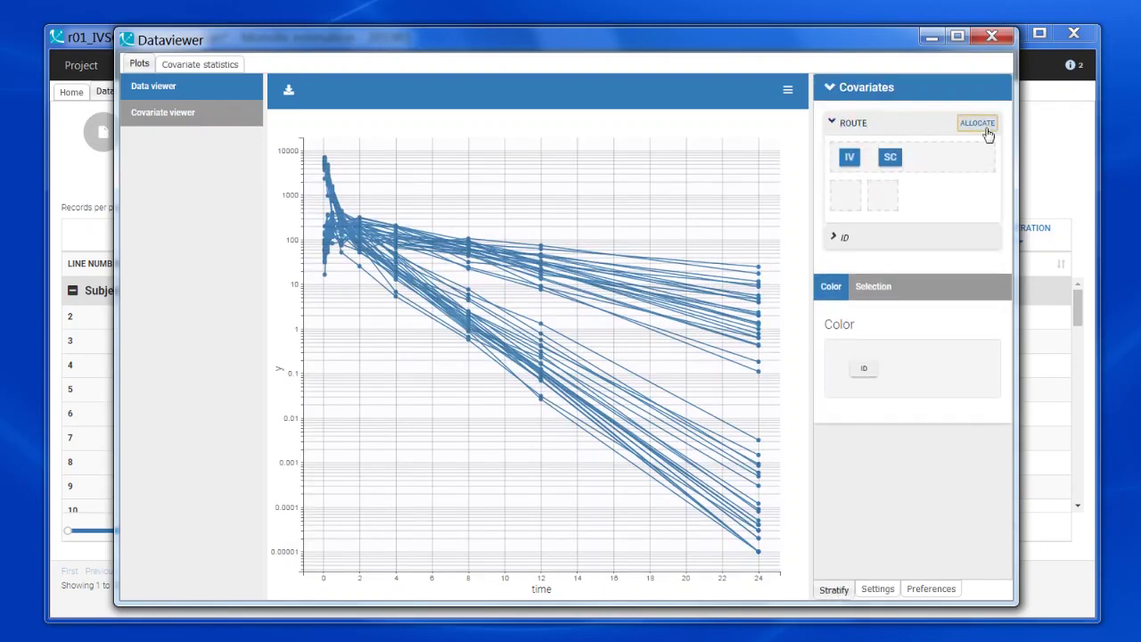
{"action": "left_click", "coordinate": [979, 124]}
{"action": "left_click", "coordinate": [876, 374]}
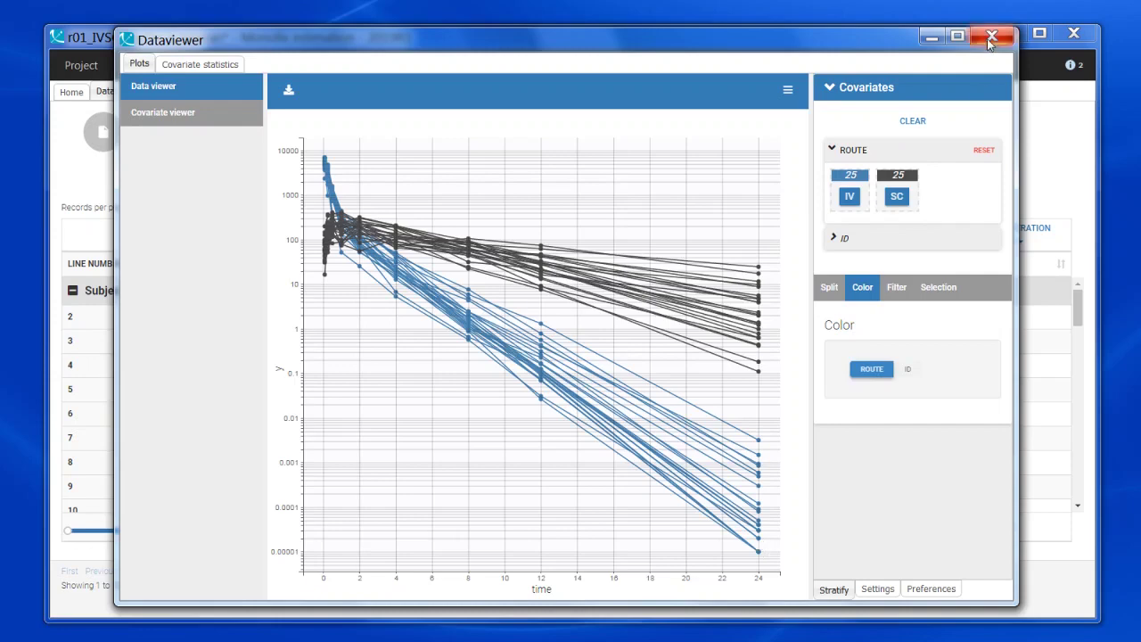
{"action": "left_click", "coordinate": [991, 35]}
Display the two-compartment IV/oral model with inputs F, ka, V, k, k12, k21.
{"action": "left_click", "coordinate": [180, 93]}
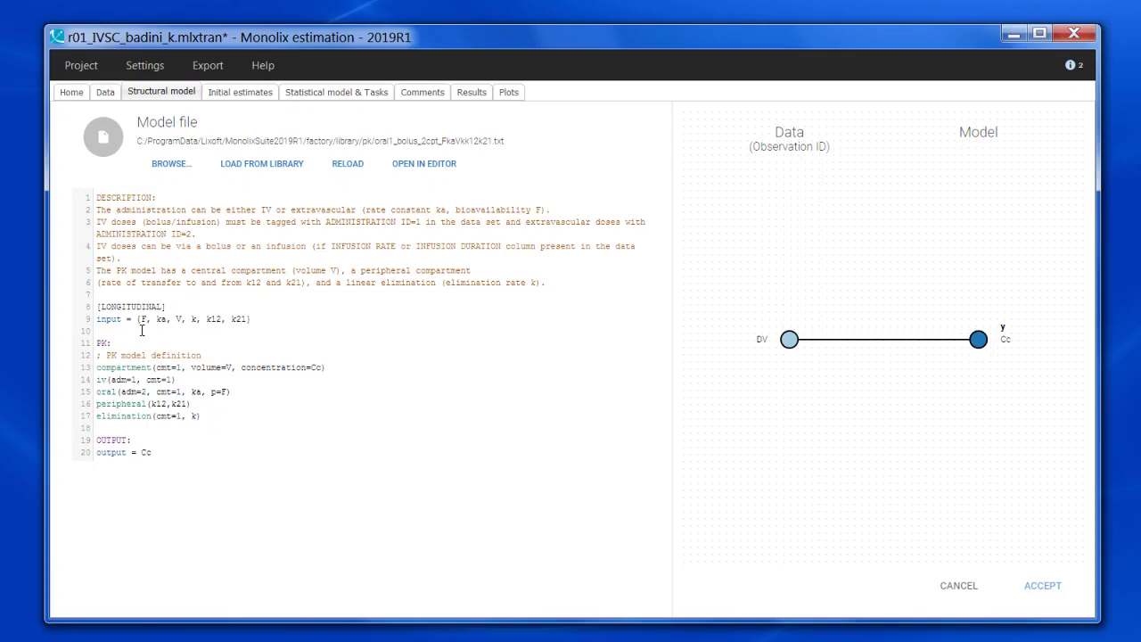
Preview individual curves at F 0.02, ka 5, V 1, k 1, k12 1, k21 1 on a log axis.
{"action": "left_click", "coordinate": [258, 94]}
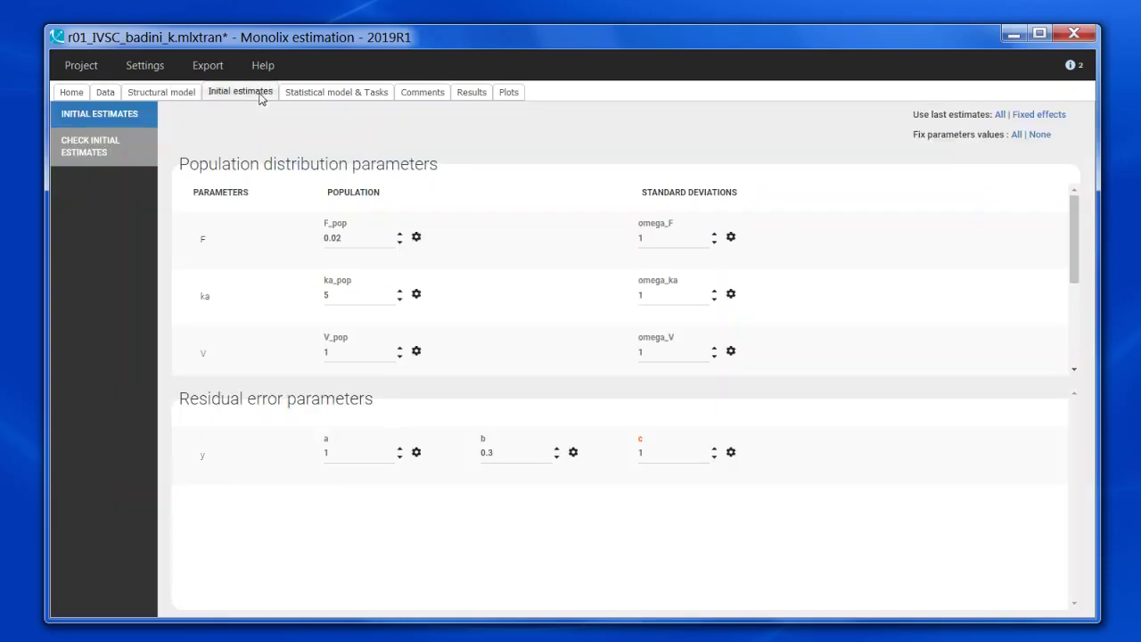
{"action": "left_click", "coordinate": [90, 152]}
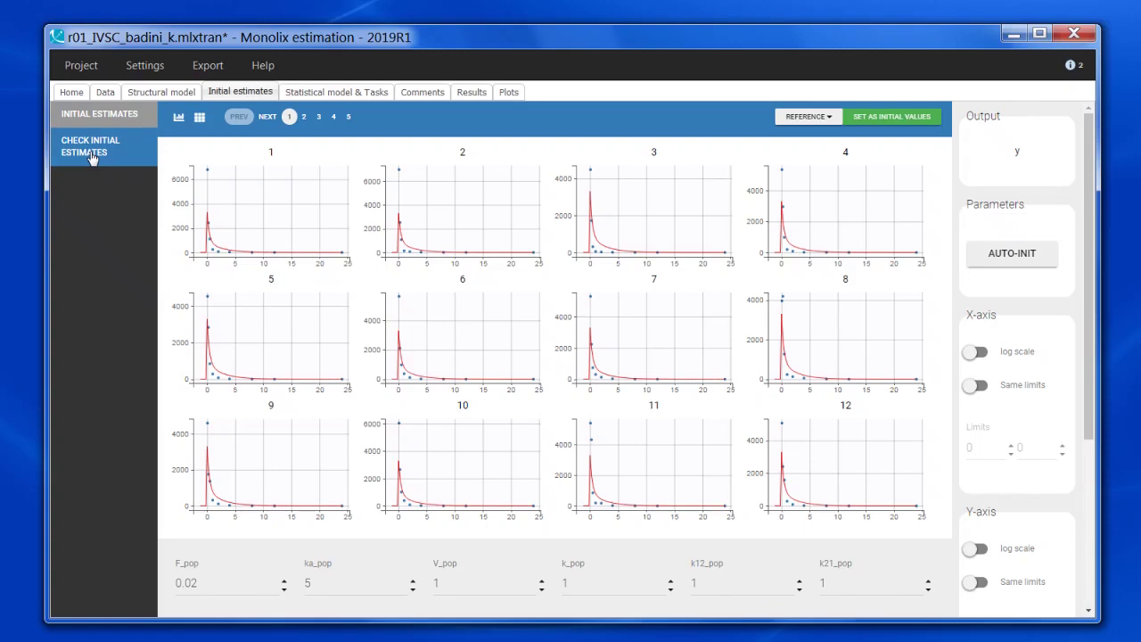
{"action": "left_click", "coordinate": [1023, 557]}
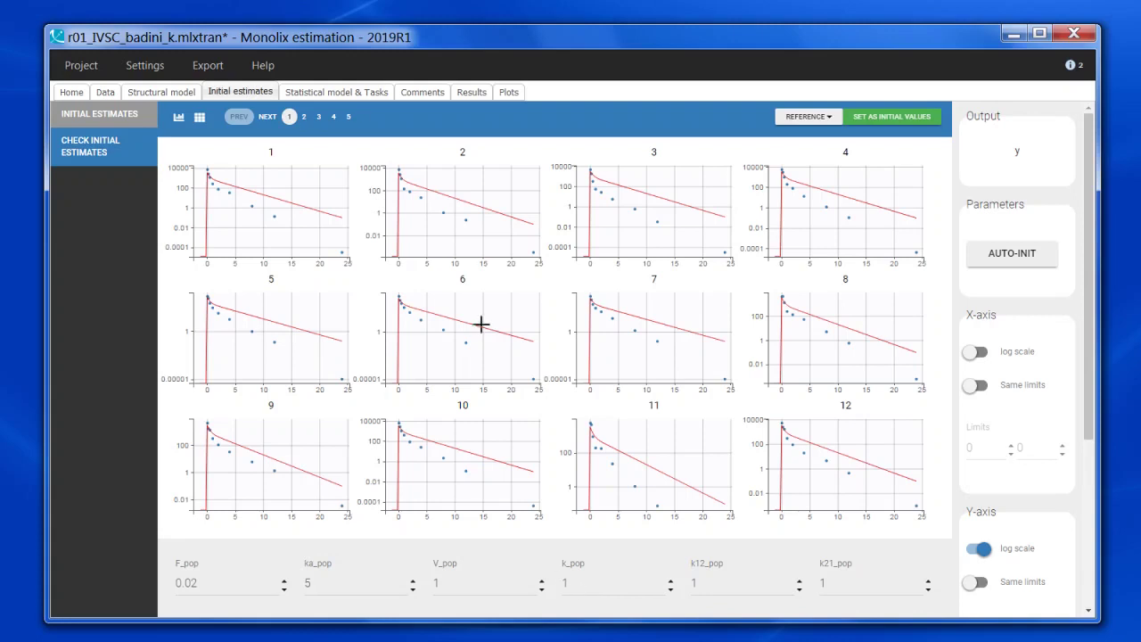
Page through every subject's individual fit, then plot observations versus individual predictions.
{"action": "left_click", "coordinate": [510, 93]}
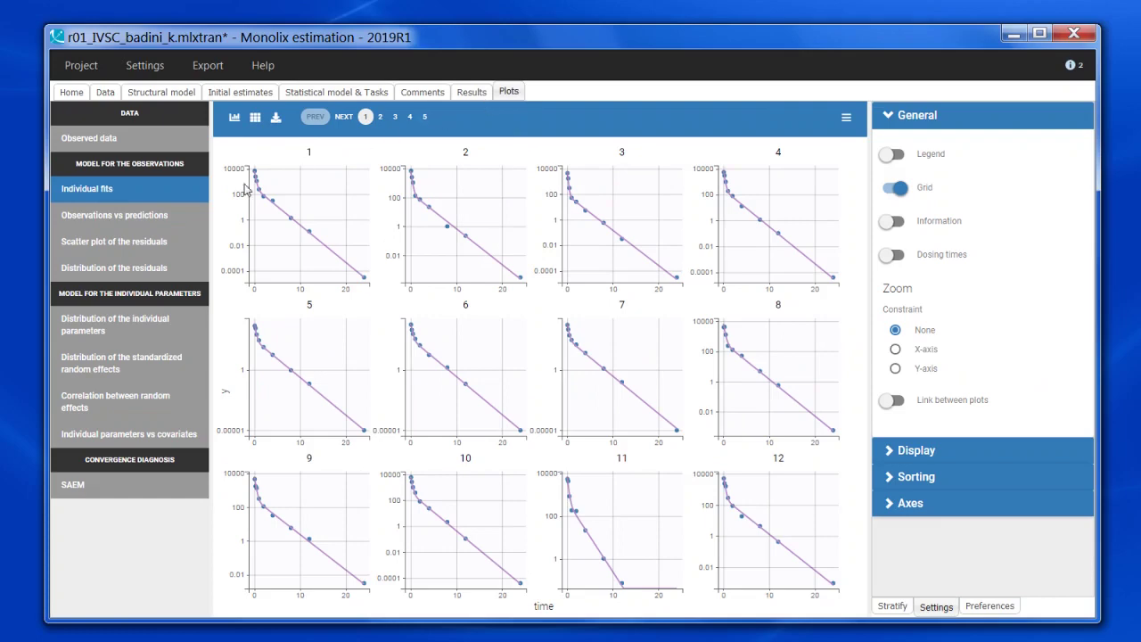
{"action": "left_click", "coordinate": [344, 117]}
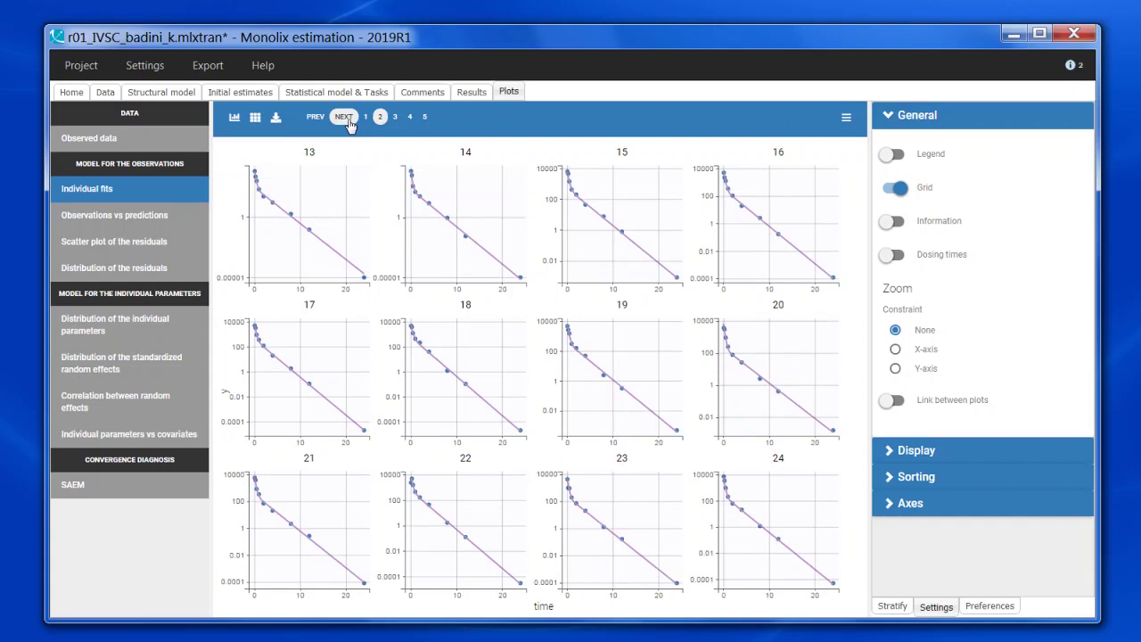
{"action": "left_click", "coordinate": [344, 116]}
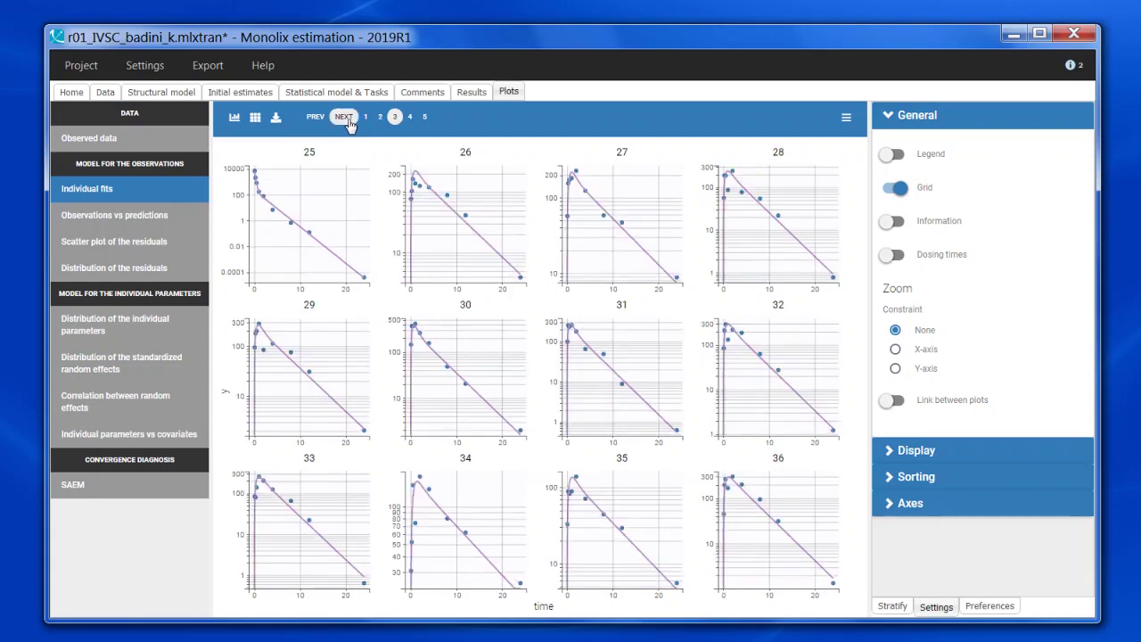
{"action": "left_click", "coordinate": [346, 119]}
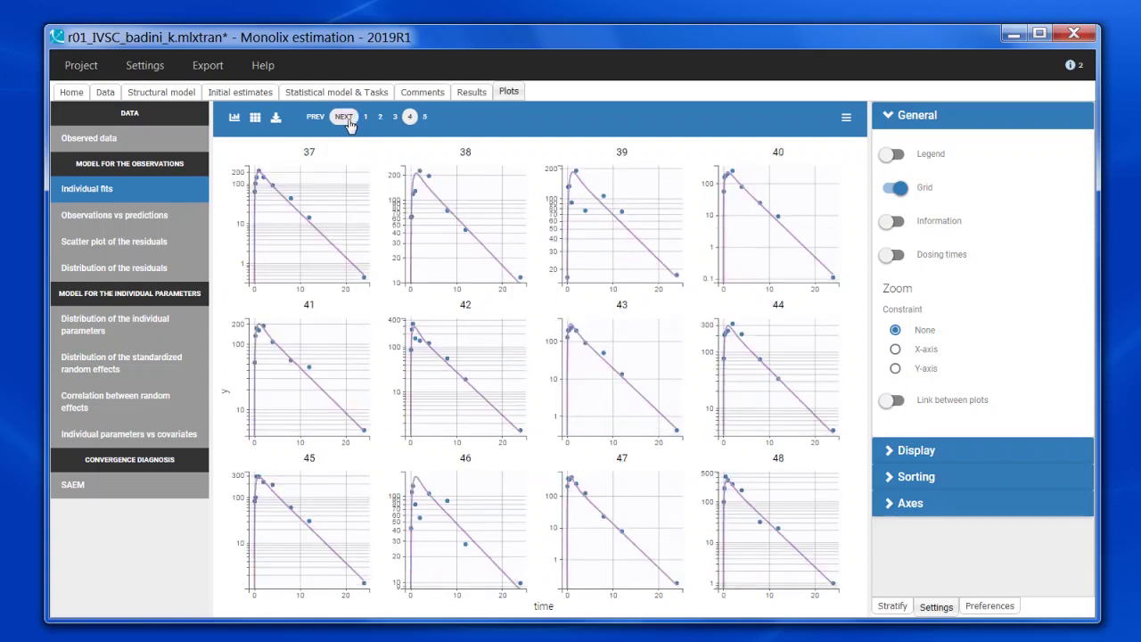
{"action": "left_click", "coordinate": [348, 119]}
{"action": "left_click", "coordinate": [131, 222]}
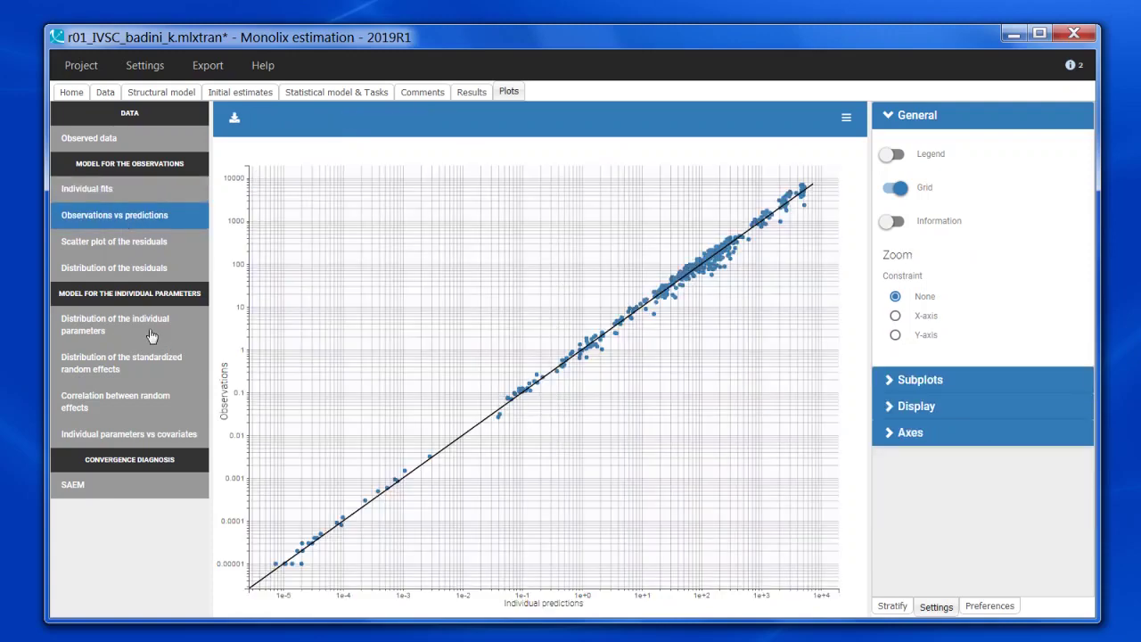
Show individual parameter distributions, then parameters by ROUTE, where log(k) separates IV from SC.
{"action": "left_click", "coordinate": [90, 330]}
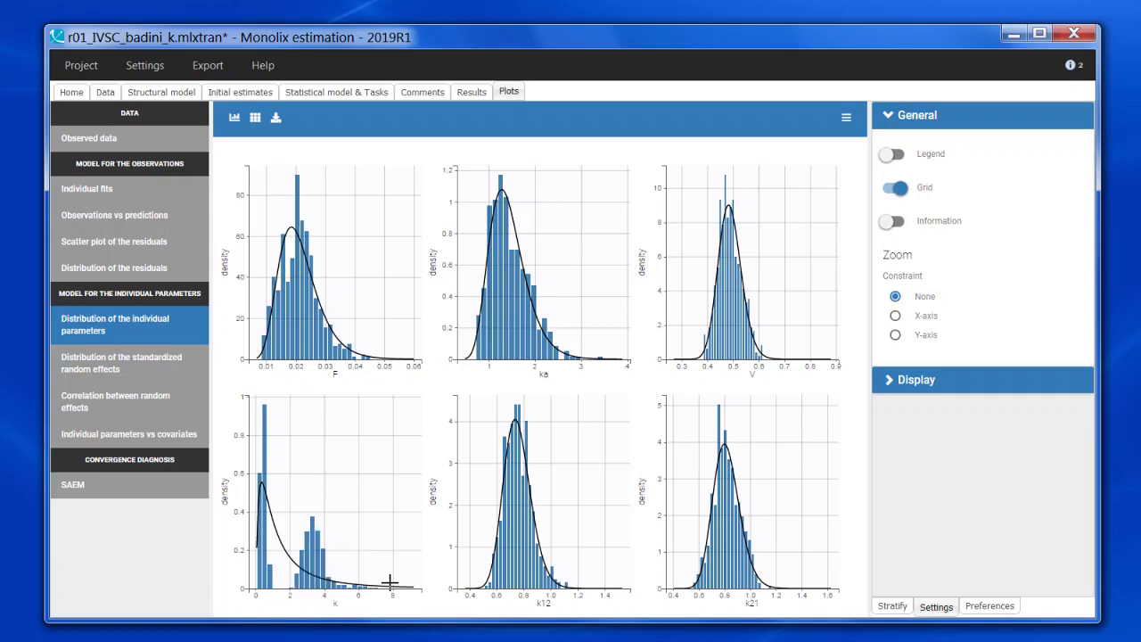
{"action": "left_click", "coordinate": [168, 436]}
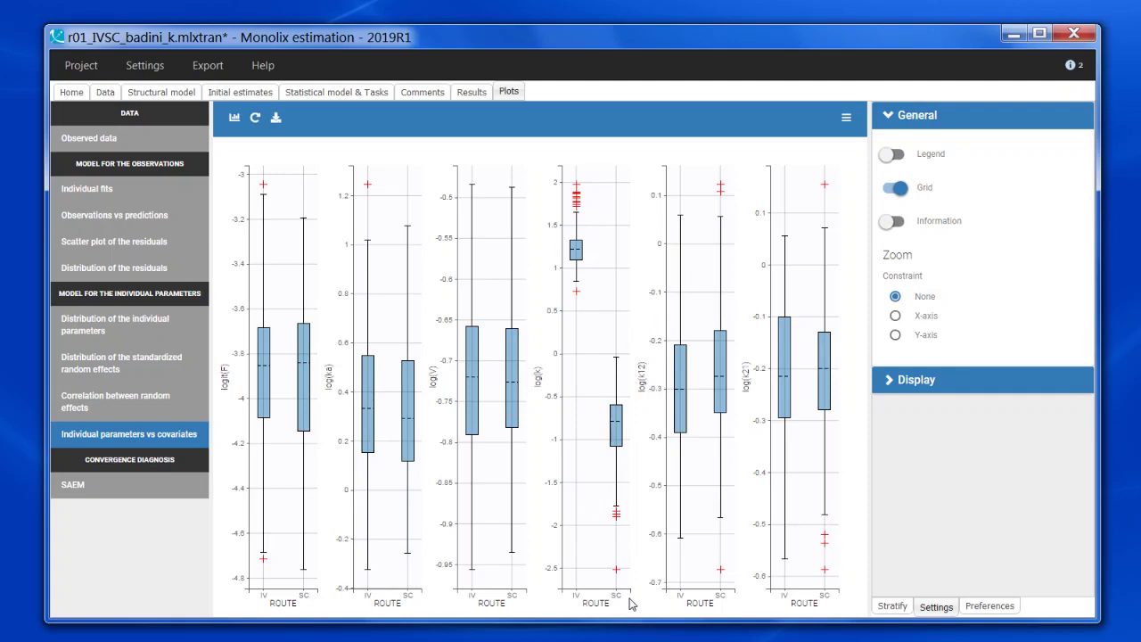
Show the conditional-mode individual estimates and scroll through IV (k ≈3–6) and SC (k ≈0.2–0.6) subjects.
{"action": "left_click", "coordinate": [473, 93]}
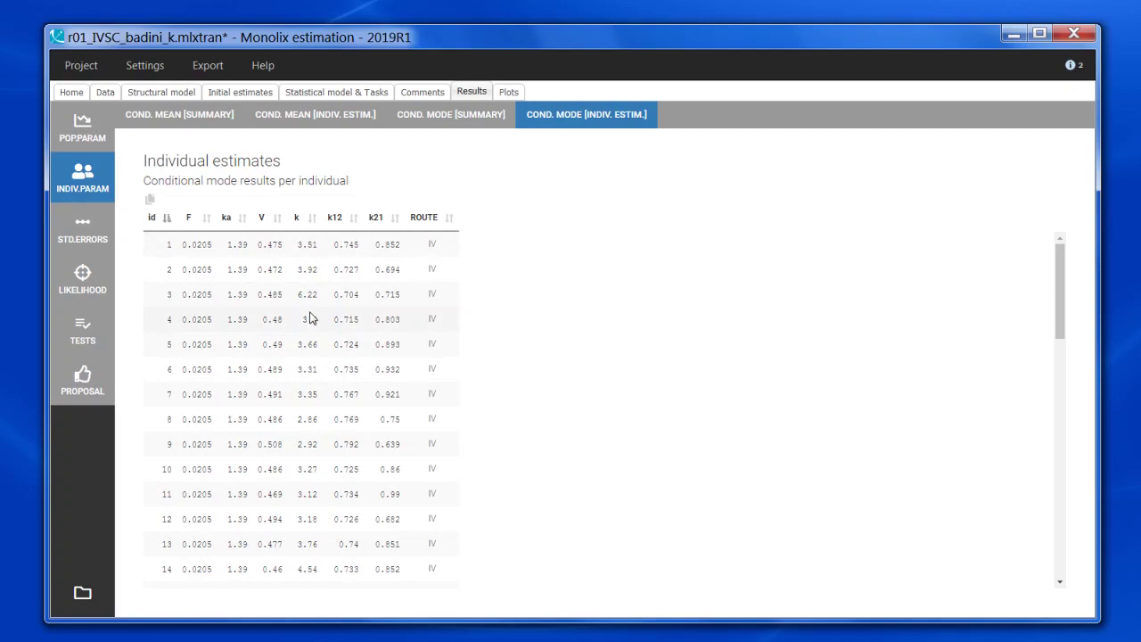
{"action": "scroll", "coordinate": [311, 326], "scroll_direction": "down", "scroll_amount": 1}
{"action": "scroll", "coordinate": [311, 331], "scroll_direction": "down", "scroll_amount": 2}
{"action": "scroll", "coordinate": [310, 341], "scroll_direction": "down", "scroll_amount": 1}
{"action": "scroll", "coordinate": [377, 351], "scroll_direction": "down", "scroll_amount": 2}
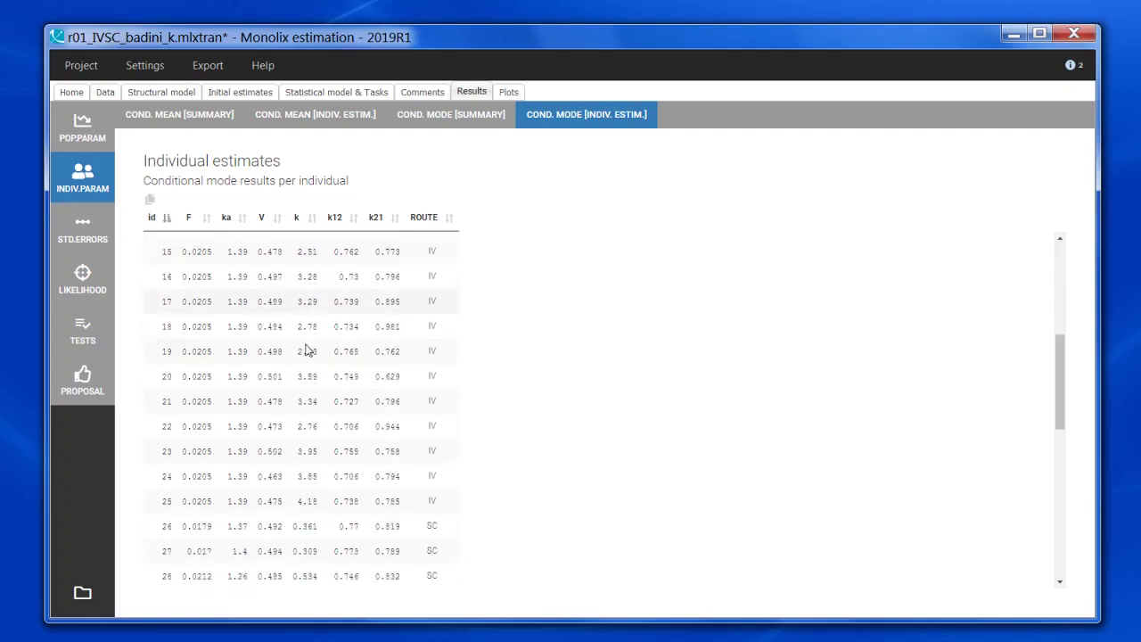
{"action": "scroll", "coordinate": [381, 344], "scroll_direction": "down", "scroll_amount": 1}
{"action": "scroll", "coordinate": [381, 347], "scroll_direction": "down", "scroll_amount": 1}
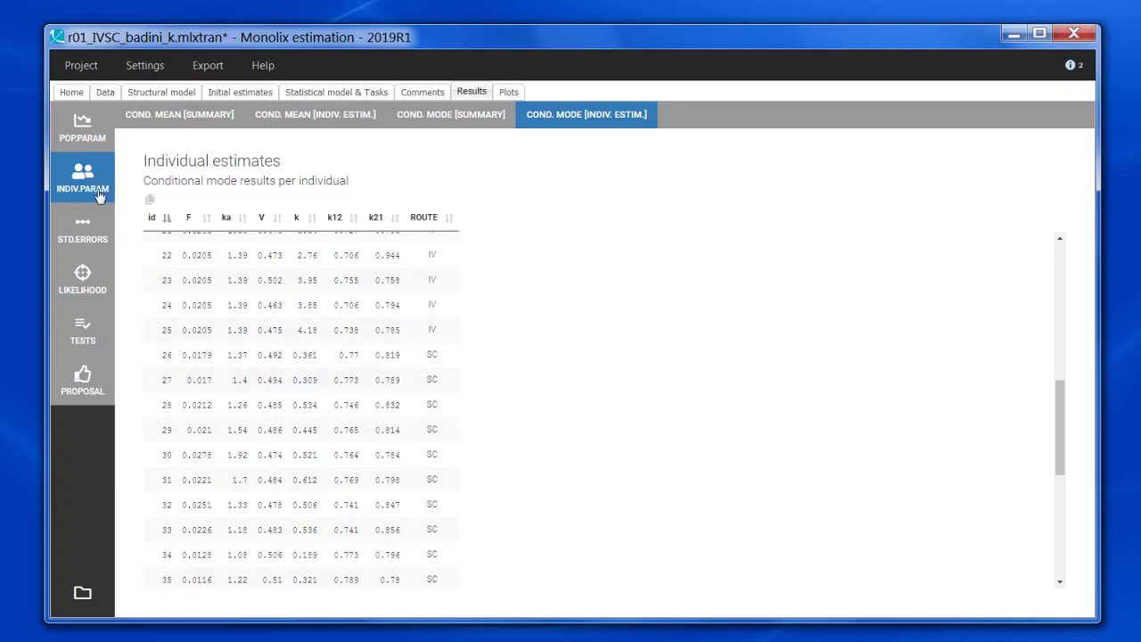
Bring up the population parameter estimates view.
{"action": "left_click", "coordinate": [80, 127]}
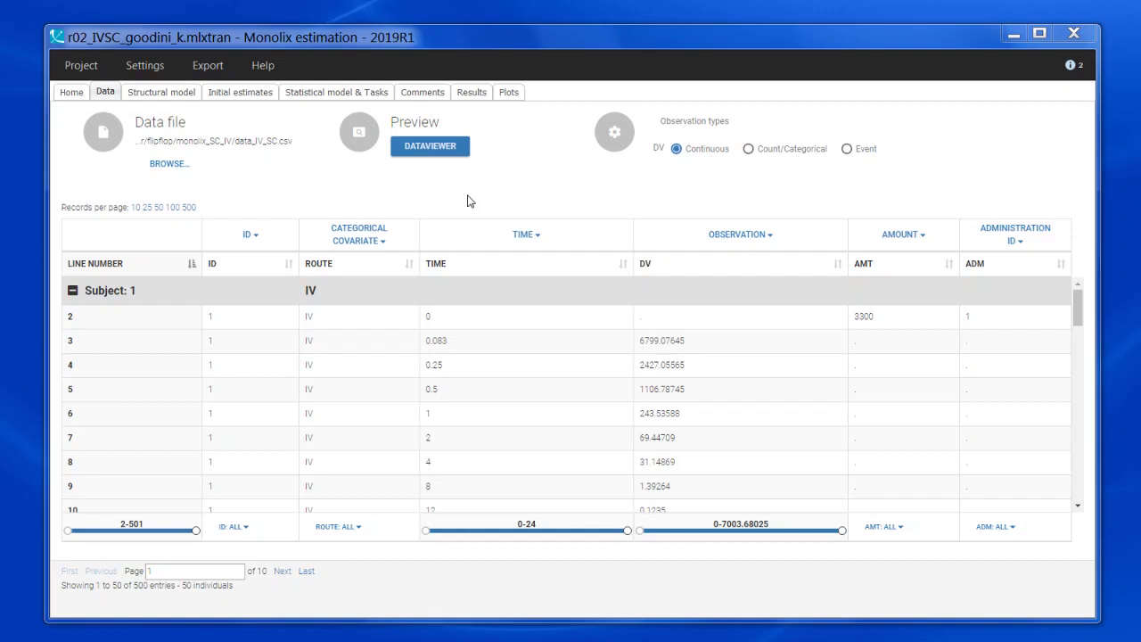
Review r02's structural model and initial values, previewing individual curves on a logarithmic concentration axis.
{"action": "left_click", "coordinate": [182, 97]}
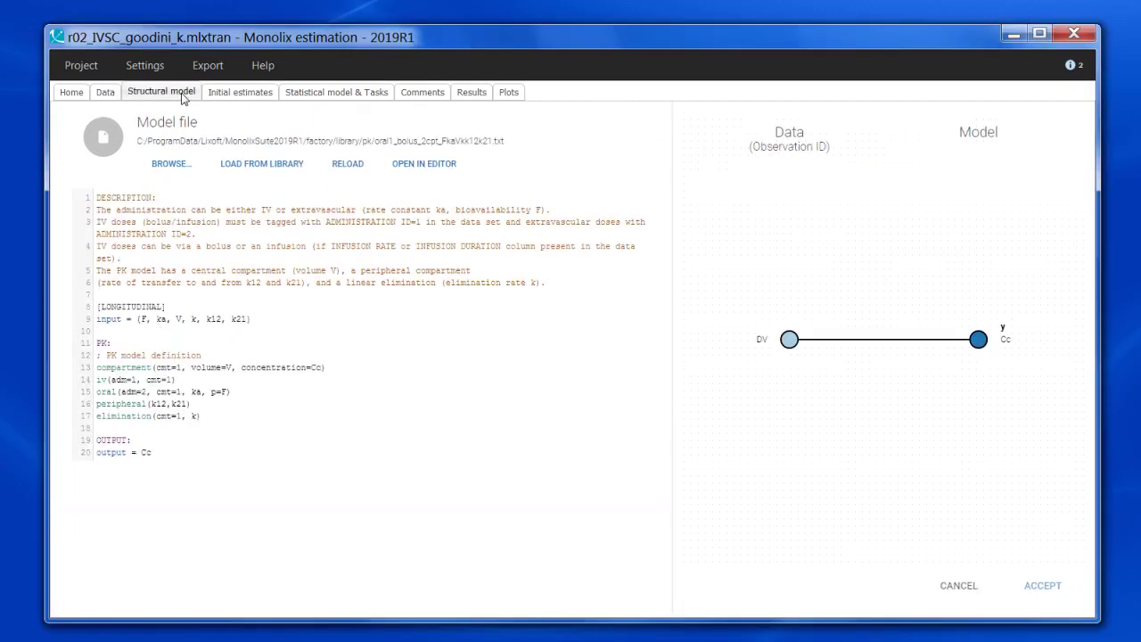
{"action": "left_click", "coordinate": [256, 95]}
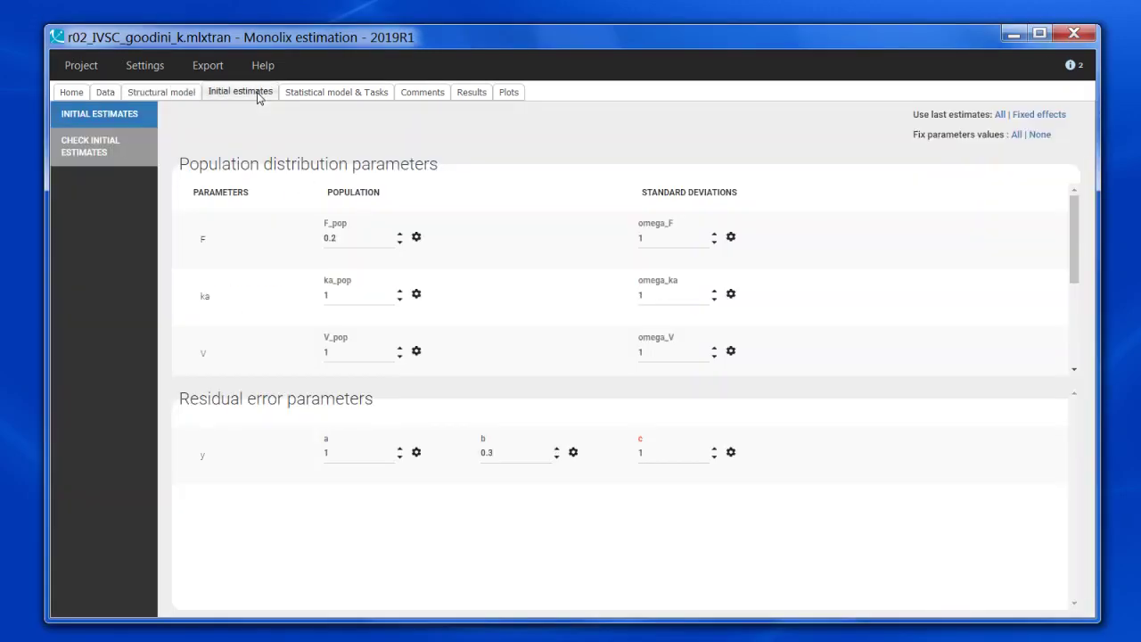
{"action": "left_click", "coordinate": [100, 157]}
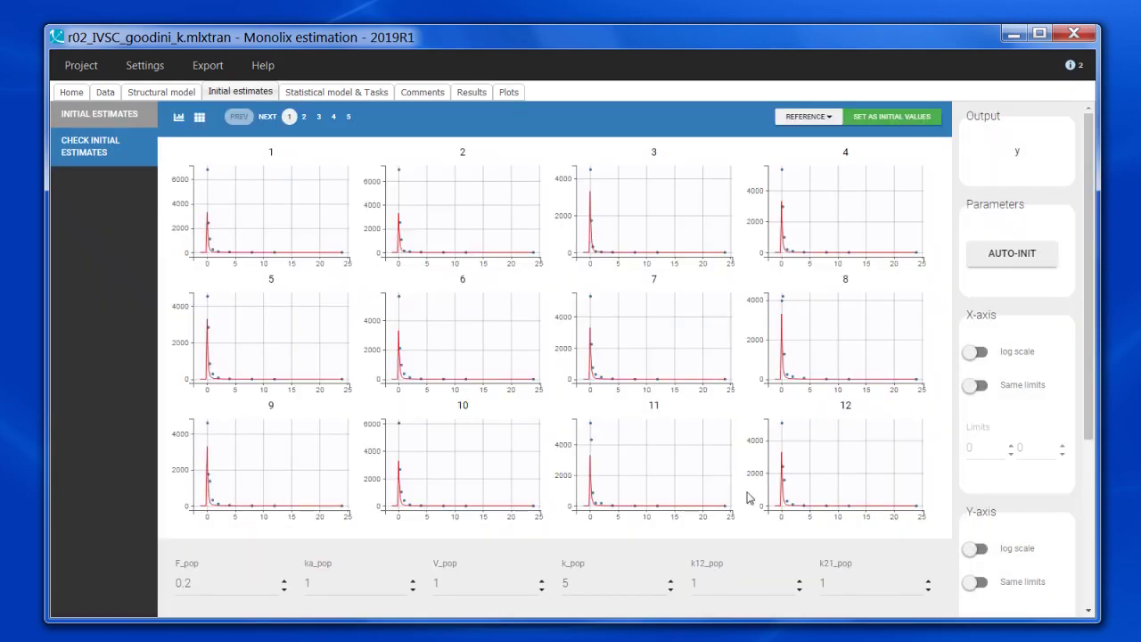
{"action": "left_click", "coordinate": [976, 548]}
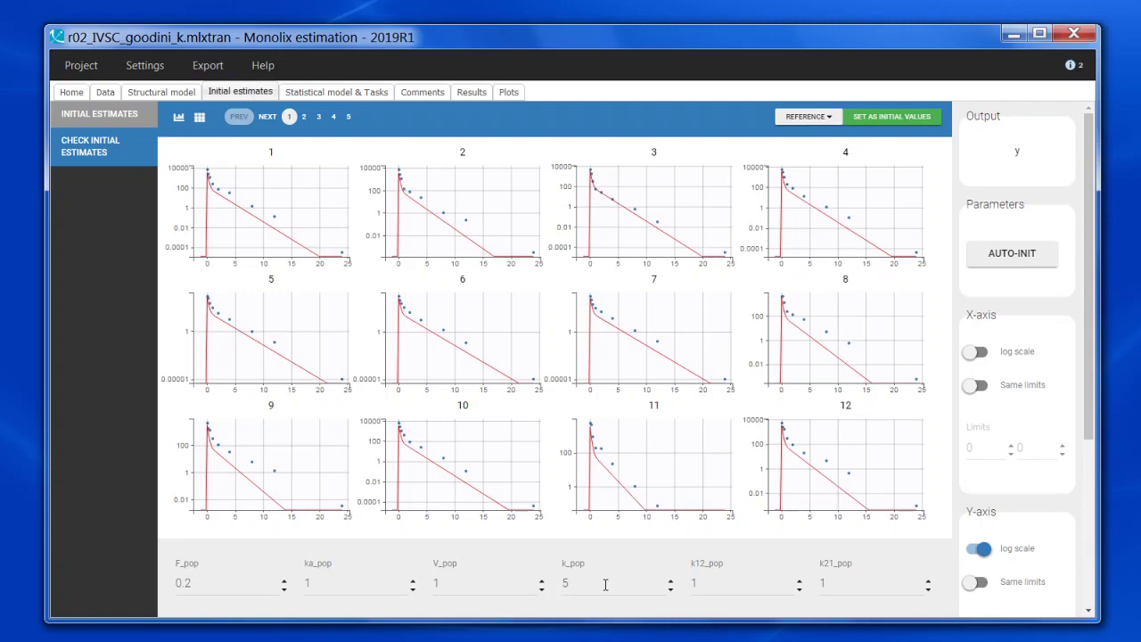
Page through the individual fits for all 50 subjects.
{"action": "left_click", "coordinate": [510, 93]}
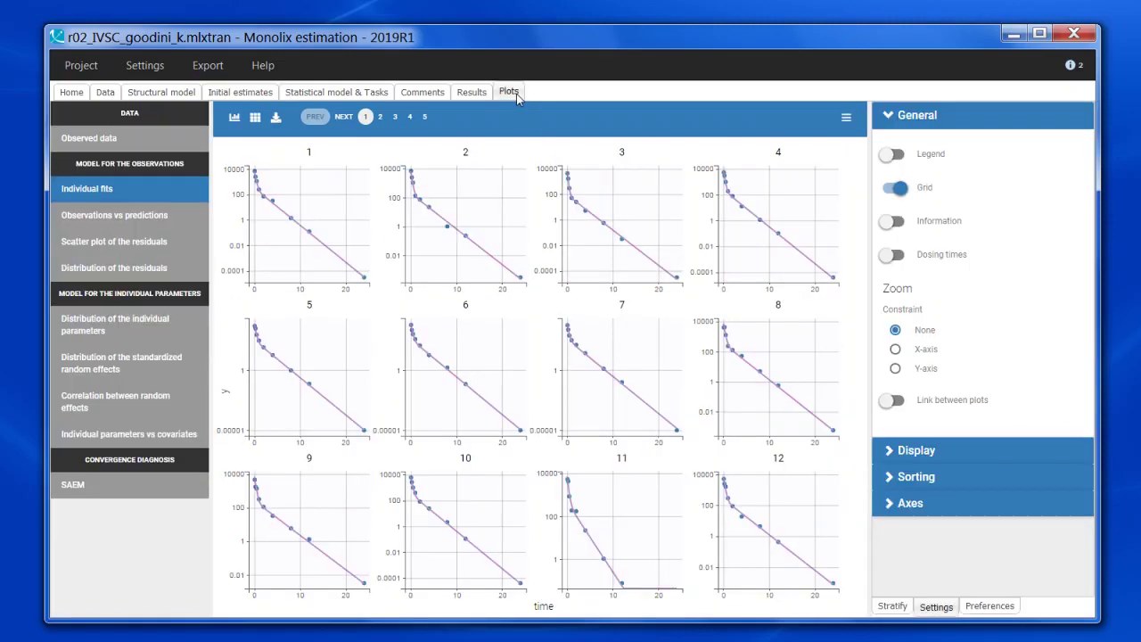
{"action": "left_click", "coordinate": [344, 118]}
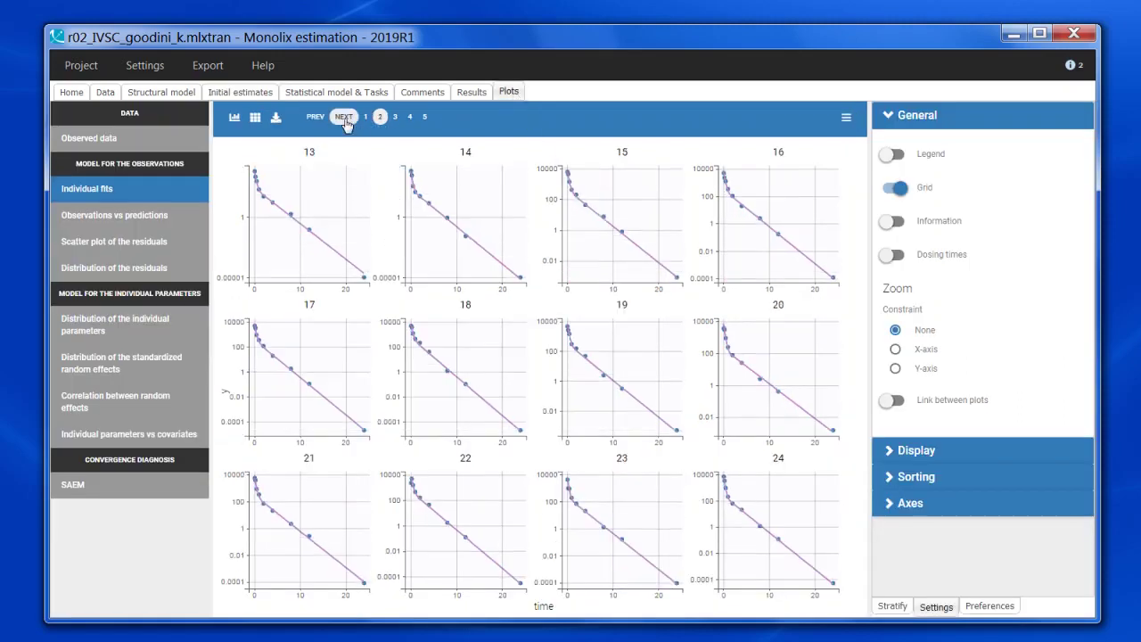
{"action": "left_click", "coordinate": [344, 118]}
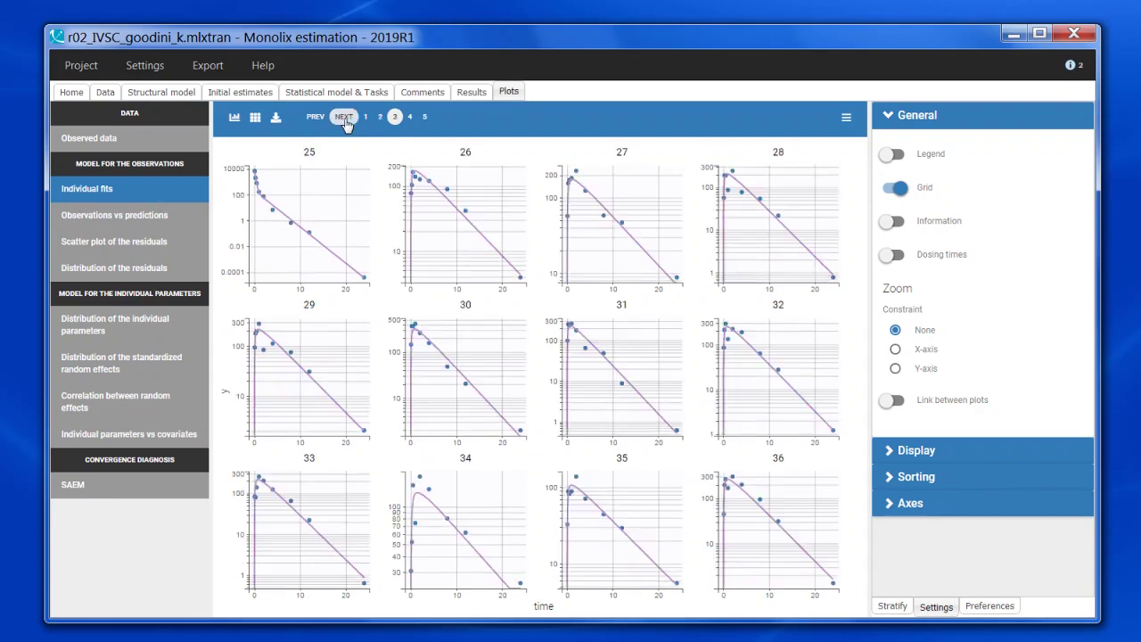
{"action": "left_click", "coordinate": [344, 118]}
{"action": "left_click", "coordinate": [344, 118]}
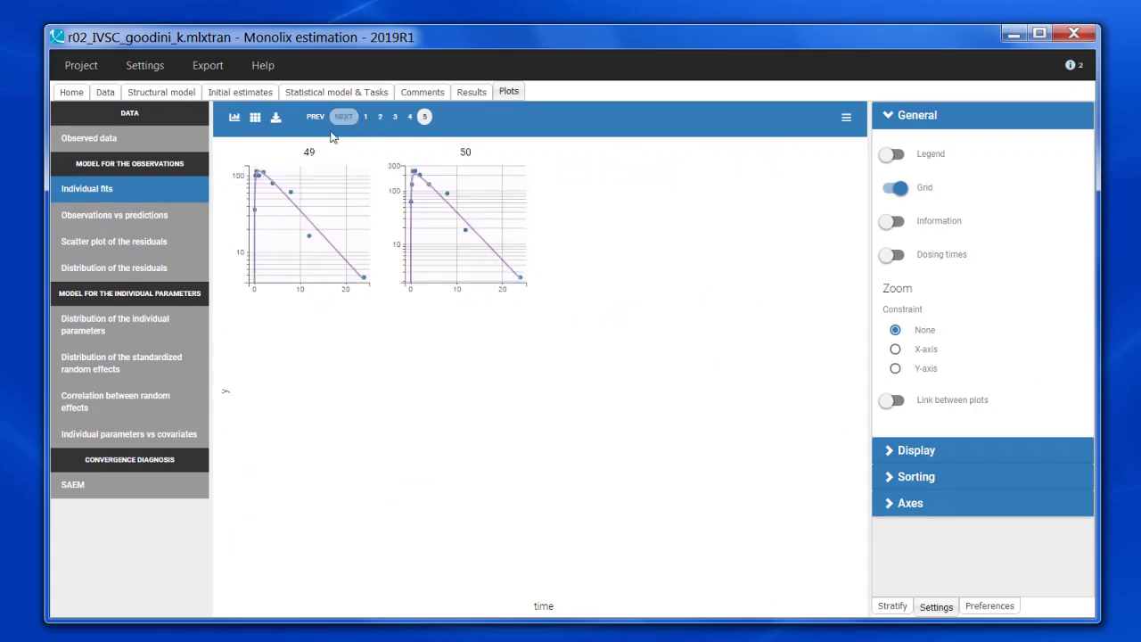
Check observations vs predictions and parameter distributions, then view population estimates (ka 0.196, V 0.464, k 3.56).
{"action": "left_click", "coordinate": [131, 225]}
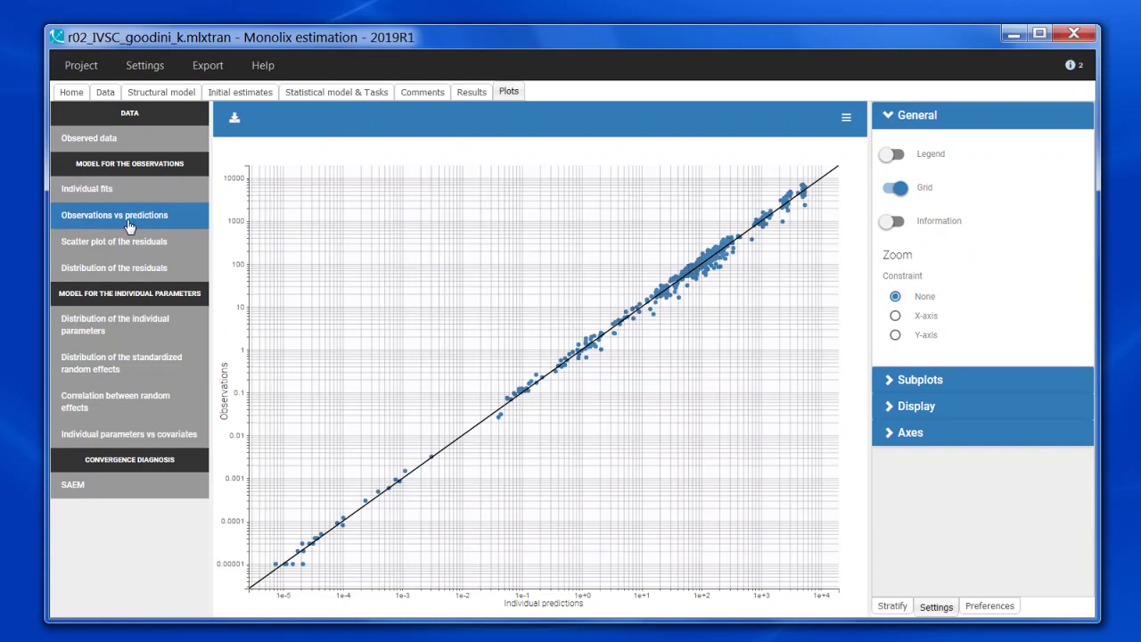
{"action": "left_click", "coordinate": [113, 327]}
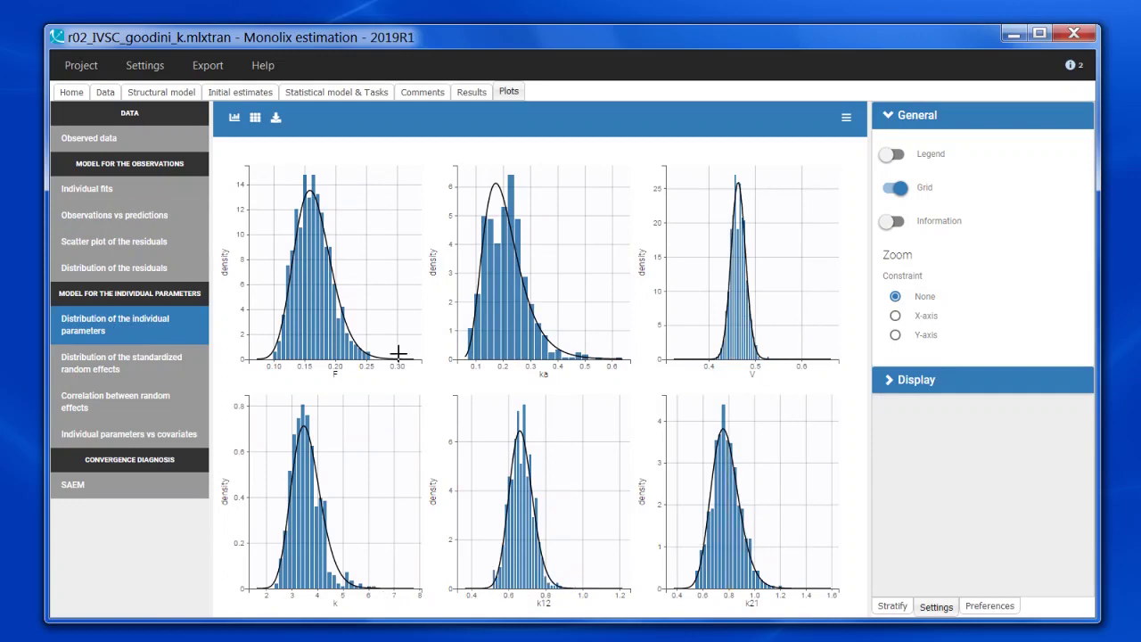
{"action": "left_click", "coordinate": [471, 91]}
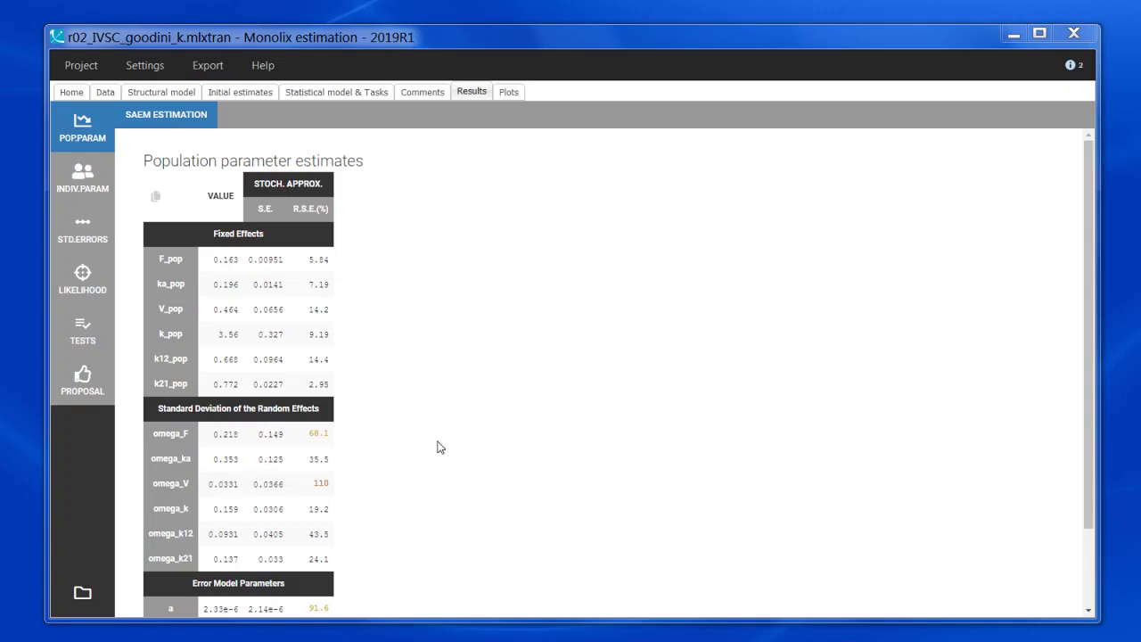
Replace all initial estimates with the last run's values and save the project for Mlxplore export.
{"action": "left_click", "coordinate": [245, 91]}
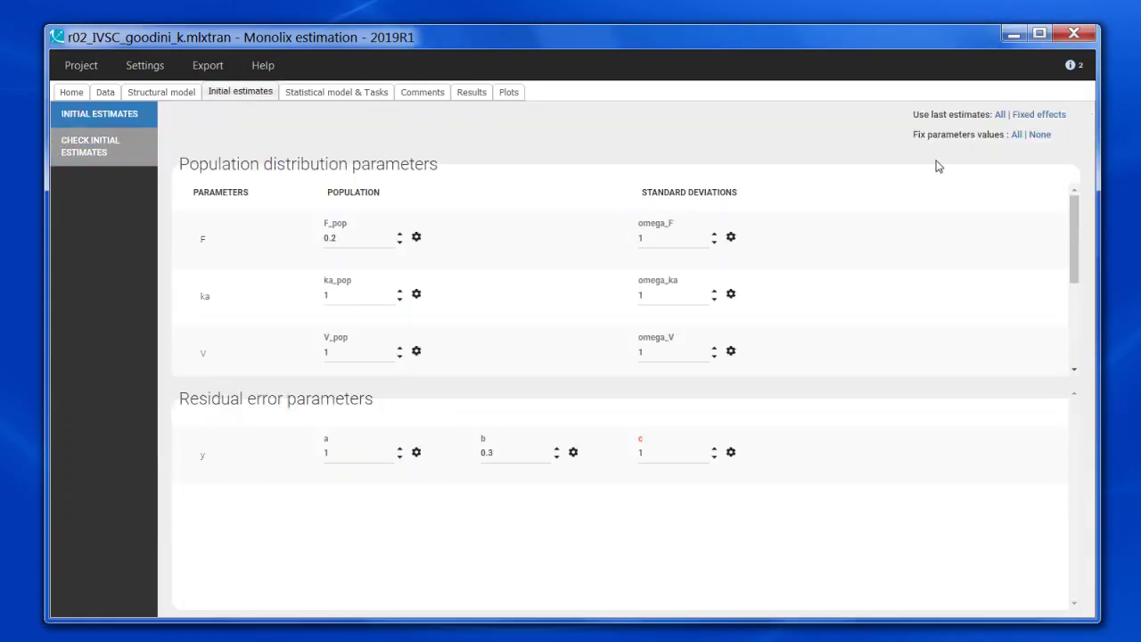
{"action": "left_click", "coordinate": [999, 116]}
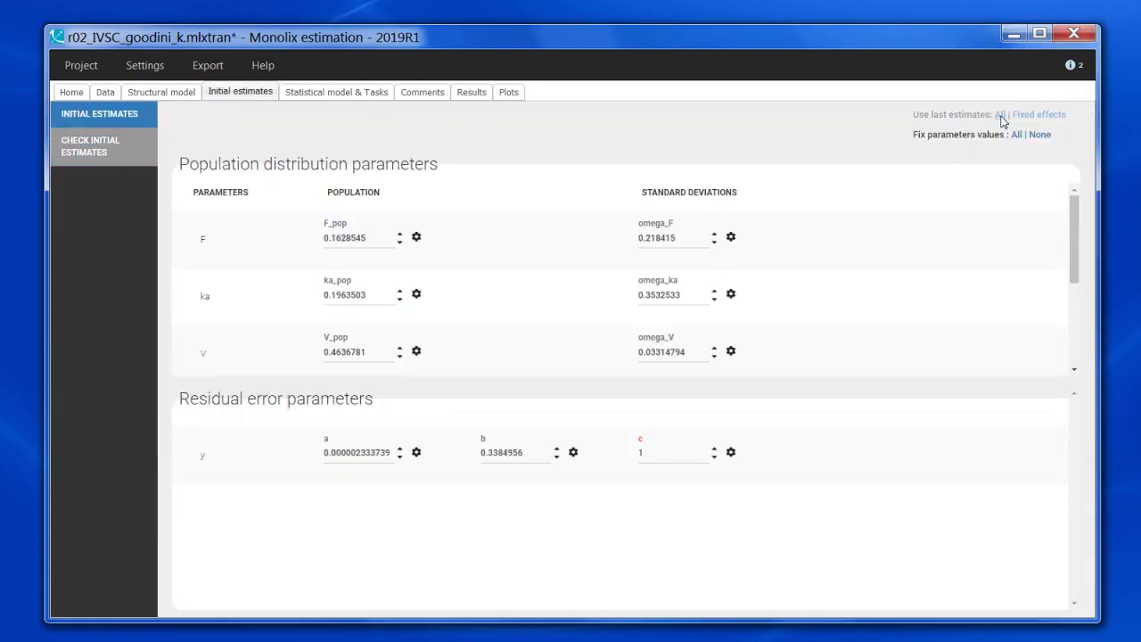
{"action": "left_click", "coordinate": [211, 69]}
{"action": "left_click", "coordinate": [220, 93]}
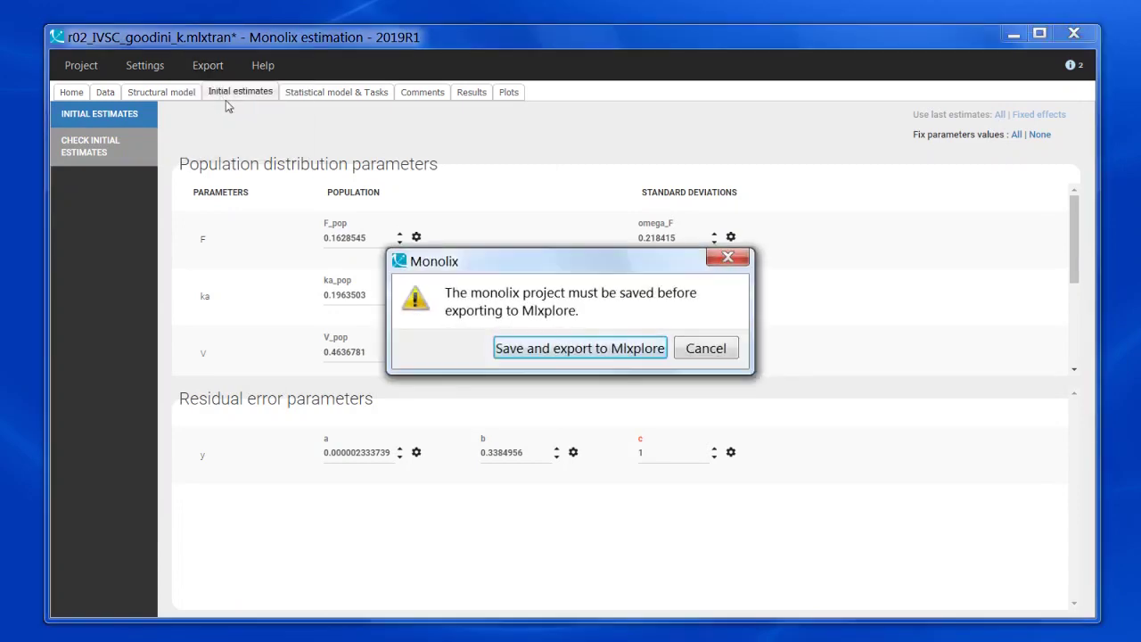
{"action": "left_click", "coordinate": [552, 350]}
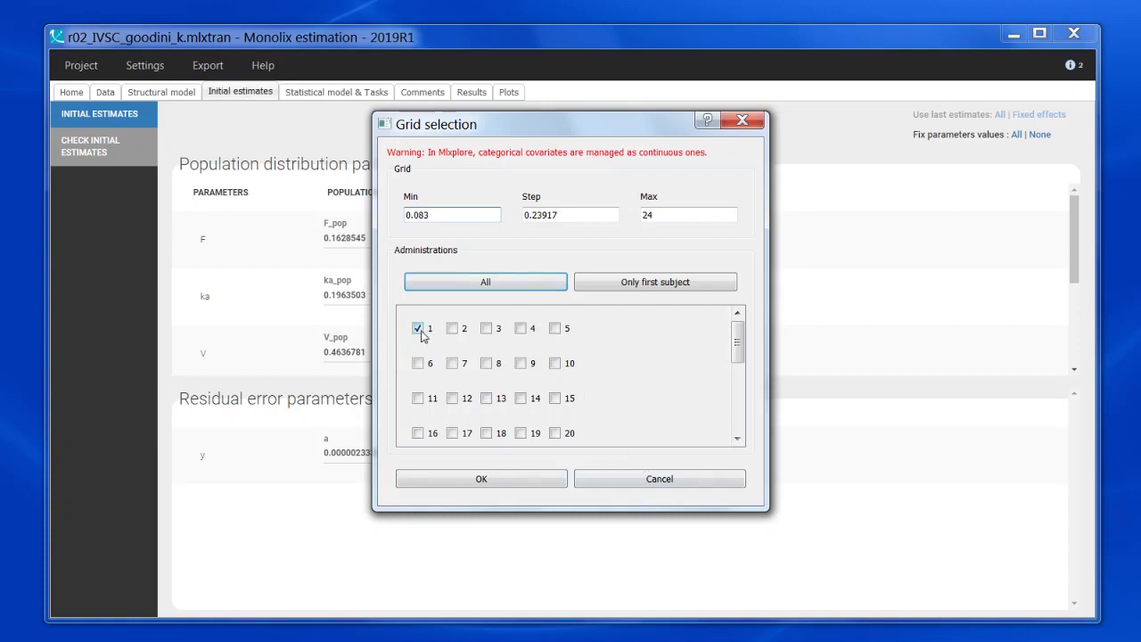
Export to Mlxplore simulating administrations 1 and 50.
{"action": "left_click_drag", "start_coordinate": [738, 347], "coordinate": [723, 431]}
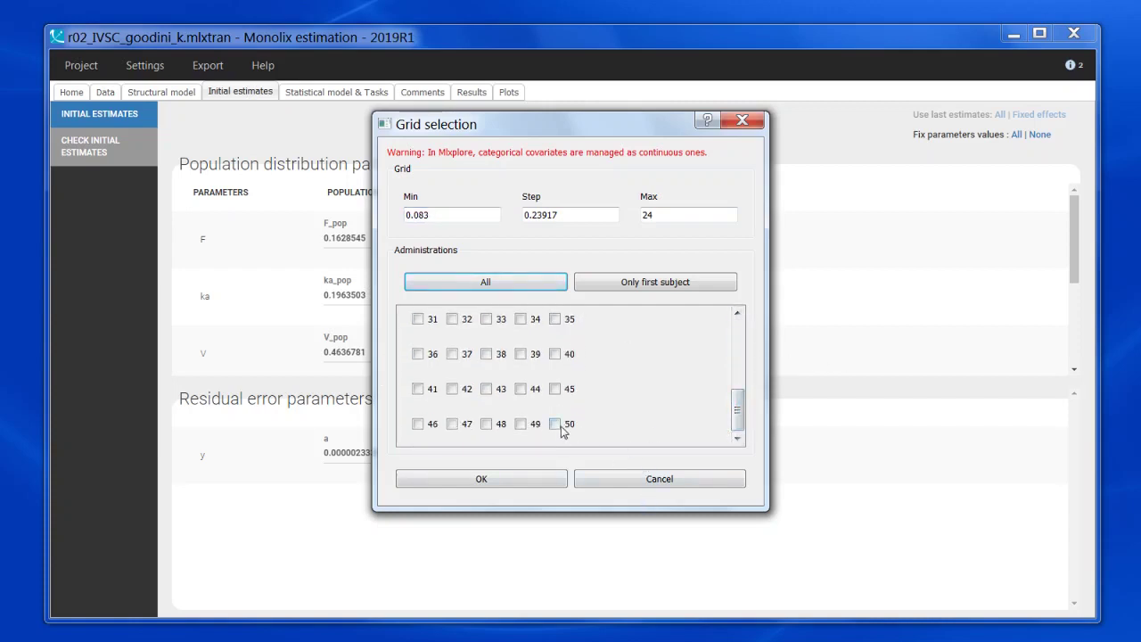
{"action": "left_click", "coordinate": [554, 424]}
{"action": "left_click", "coordinate": [481, 478]}
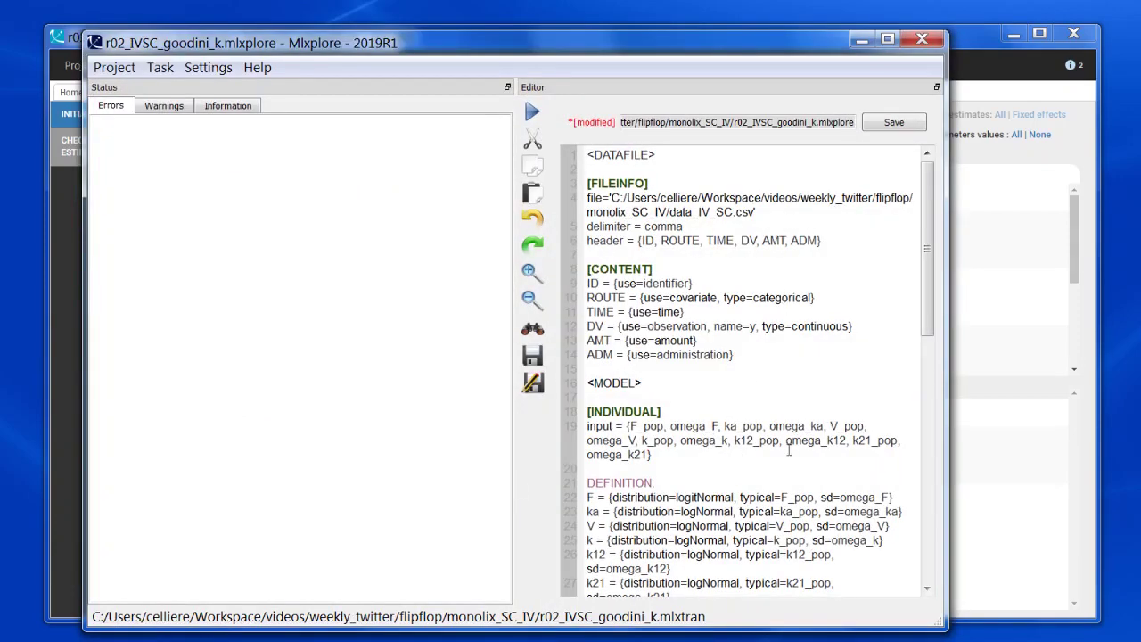
Simulate the exported project to plot predicted Cc for treatment1 and treatment50 over 24 hours.
{"action": "mouse_move", "coordinate": [927, 214]}
{"action": "left_mouse_down"}
{"action": "mouse_move", "coordinate": [925, 491]}
{"action": "mouse_move", "coordinate": [926, 232]}
{"action": "left_mouse_up"}
{"action": "left_click", "coordinate": [533, 112]}
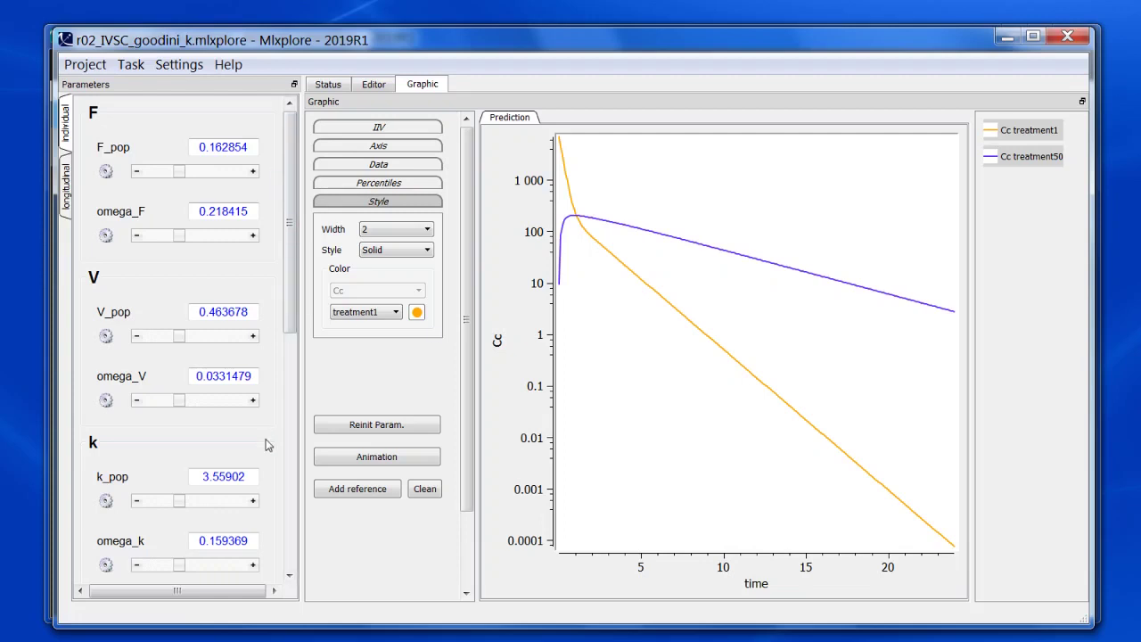
Store the current curves as a reference and raise ka_pop to about 0.278.
{"action": "left_click", "coordinate": [336, 496]}
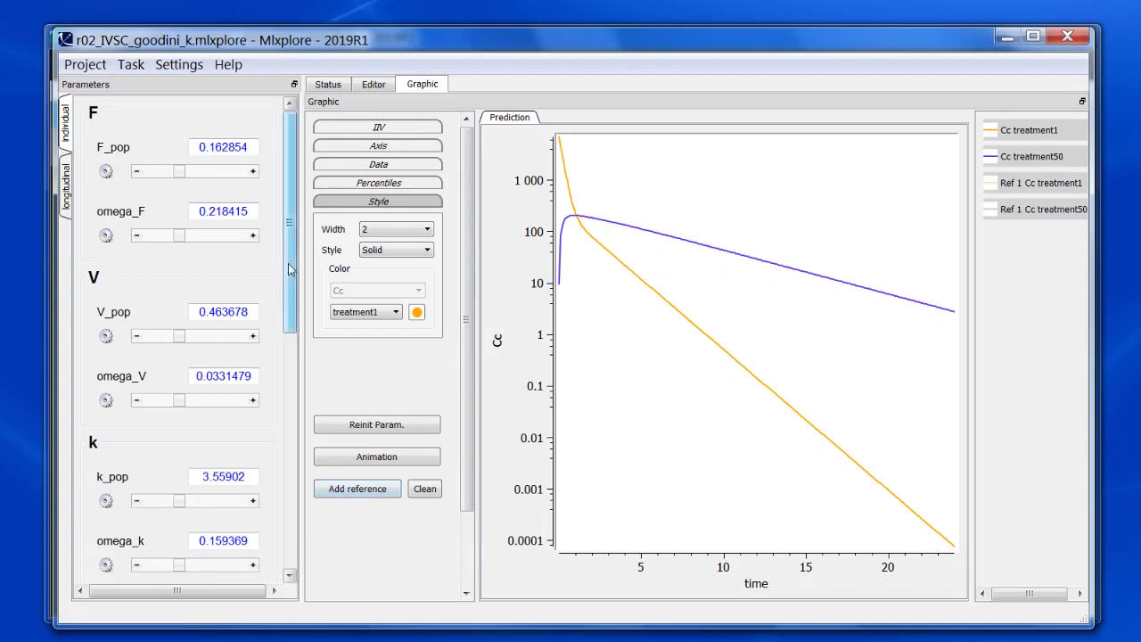
{"action": "left_click_drag", "start_coordinate": [288, 269], "coordinate": [283, 499]}
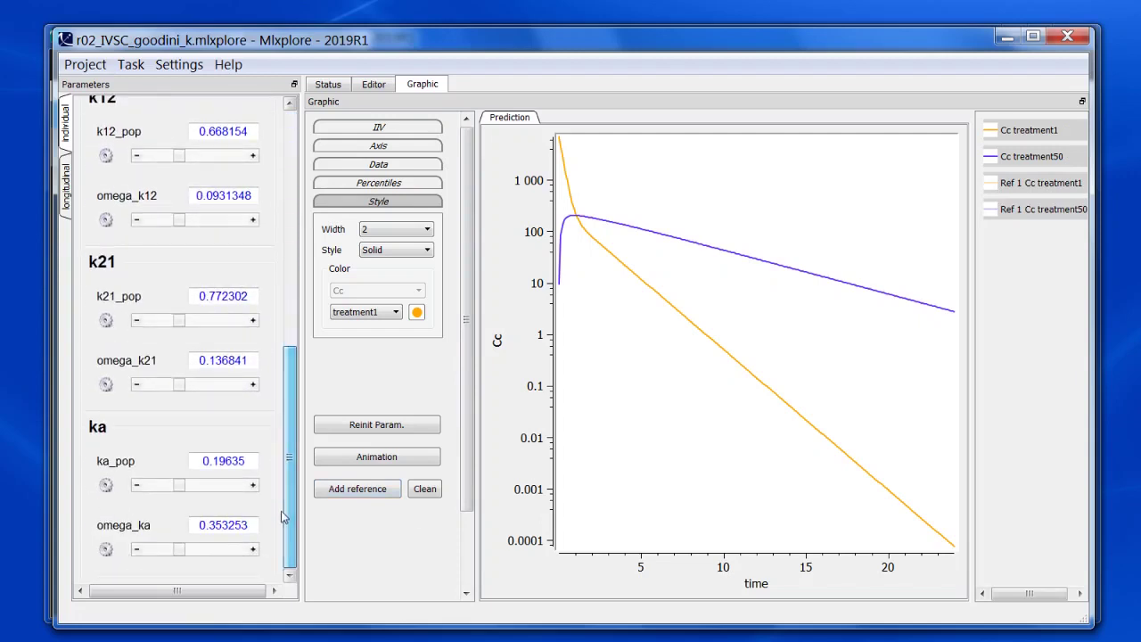
{"action": "left_click_drag", "start_coordinate": [179, 485], "coordinate": [205, 489]}
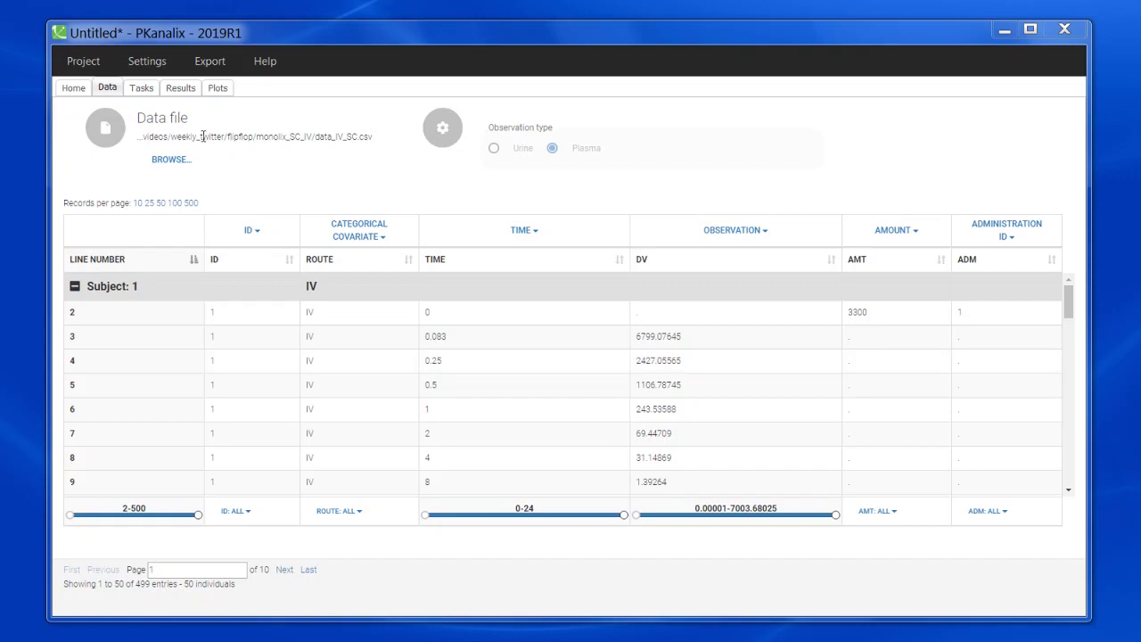
Run the NCA on the IV/SC dataset and review individual AUC, Rsq and ROUTE estimates.
{"action": "left_click", "coordinate": [140, 88]}
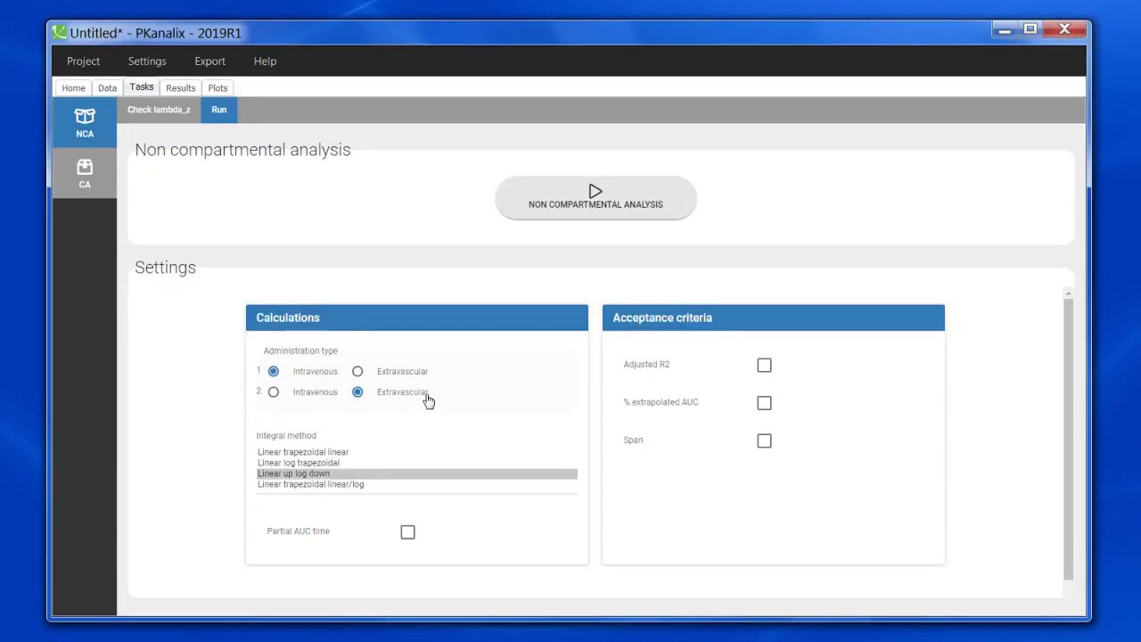
{"action": "left_click", "coordinate": [579, 197]}
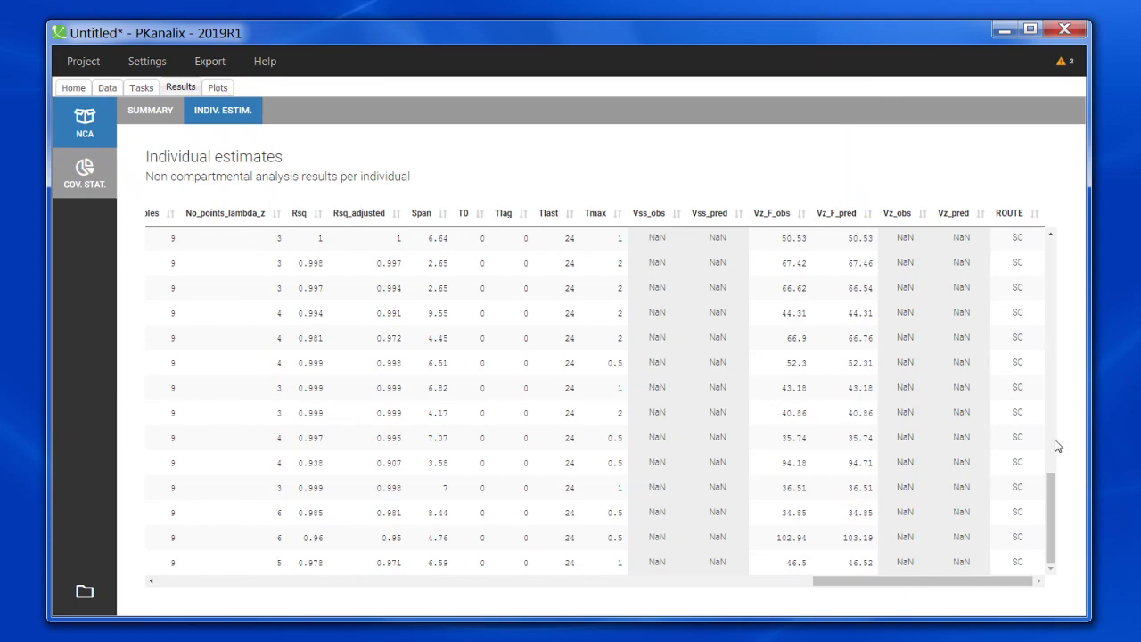
{"action": "key", "text": "ctrl+a"}
{"action": "left_click", "coordinate": [895, 158]}
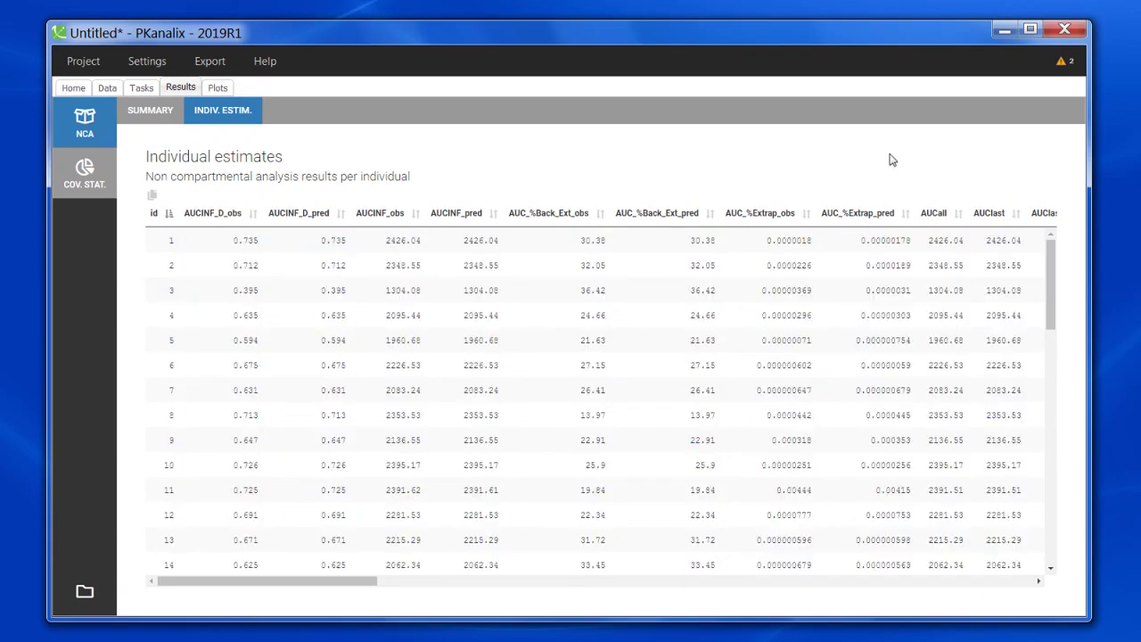
Plot individual parameters against ROUTE, comparing HL_Lambda_z boxplots for IV versus SC.
{"action": "left_click", "coordinate": [214, 91]}
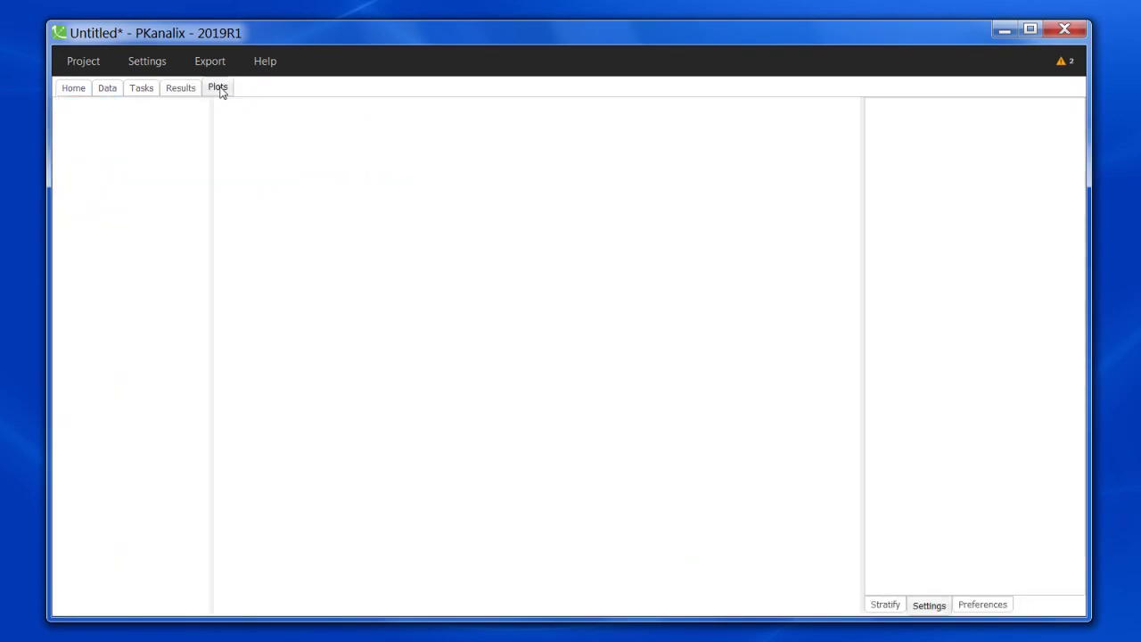
{"action": "left_click", "coordinate": [107, 301]}
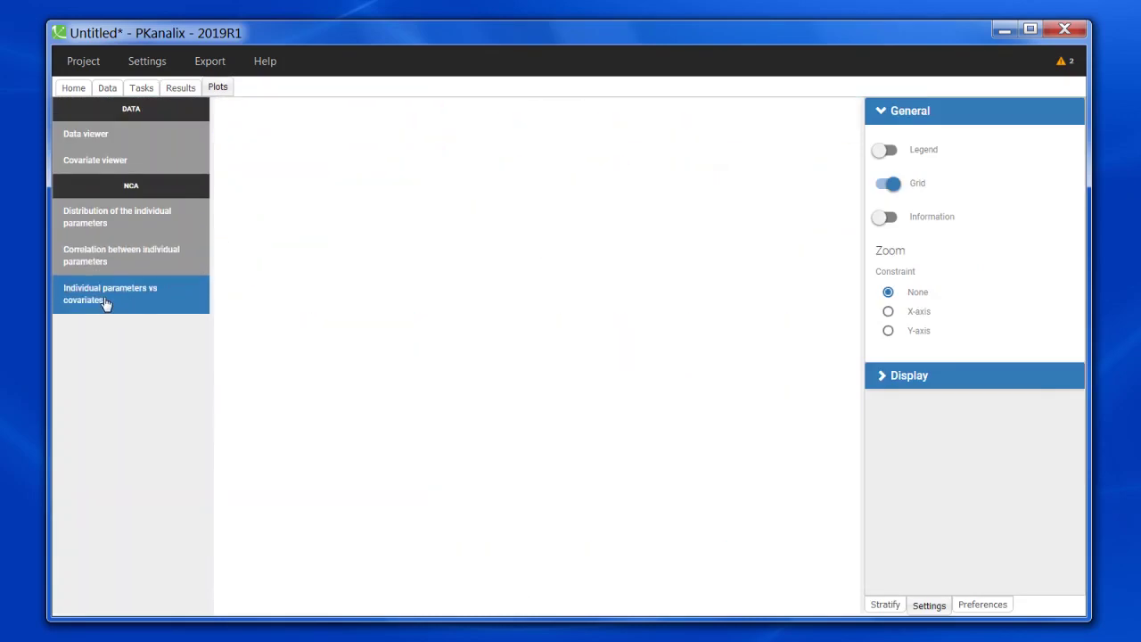
{"action": "left_click", "coordinate": [918, 379]}
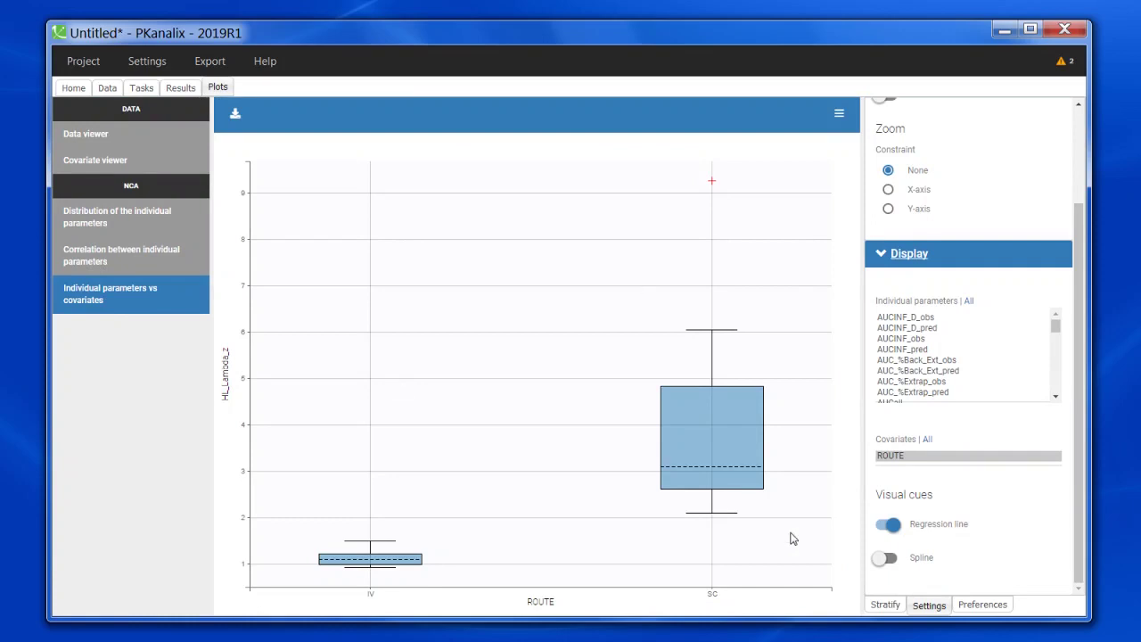